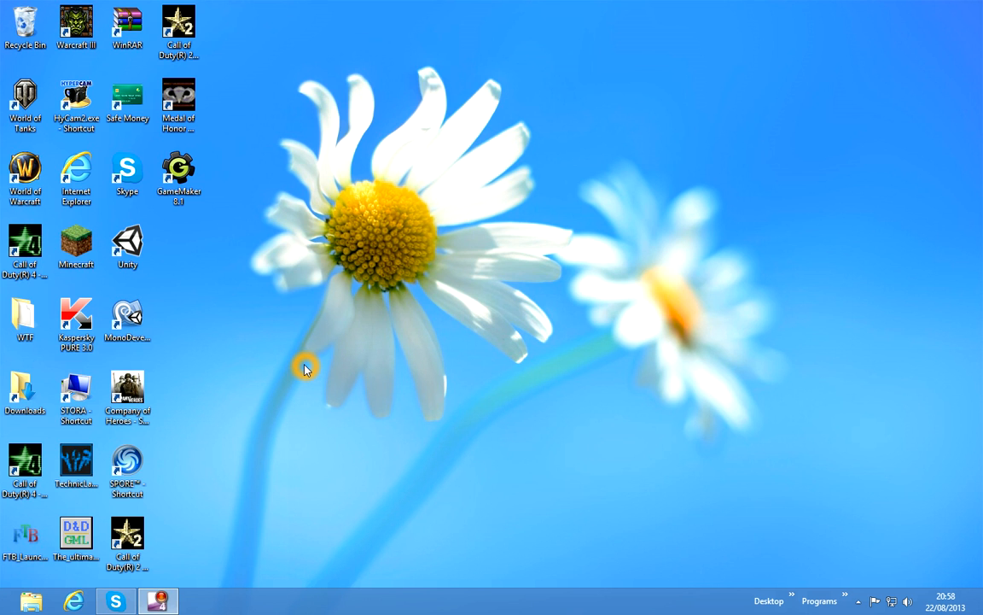
Step: Launch Unity and start setting up a new project
double_click(131, 246)
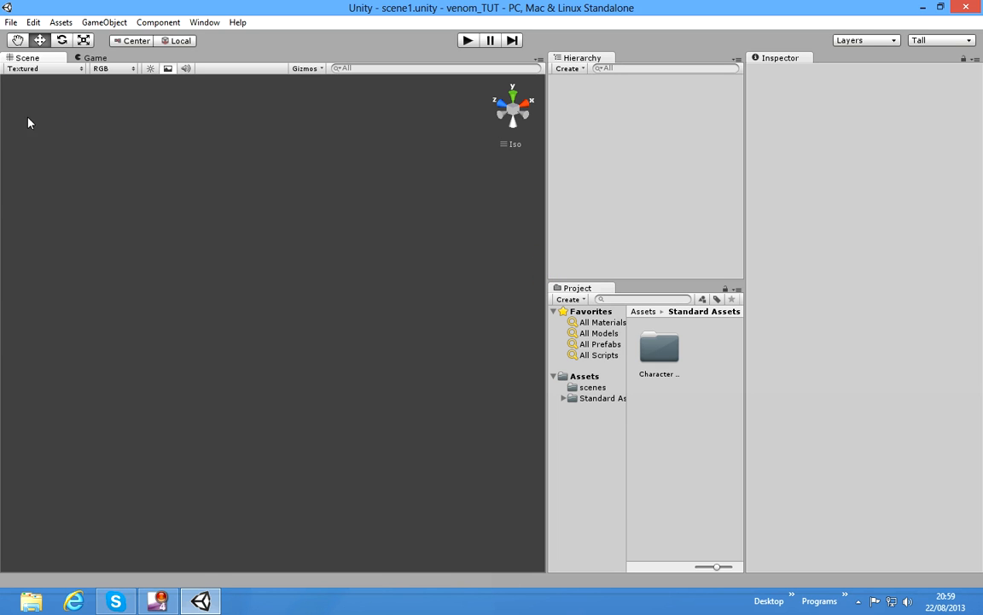
left_click(11, 22)
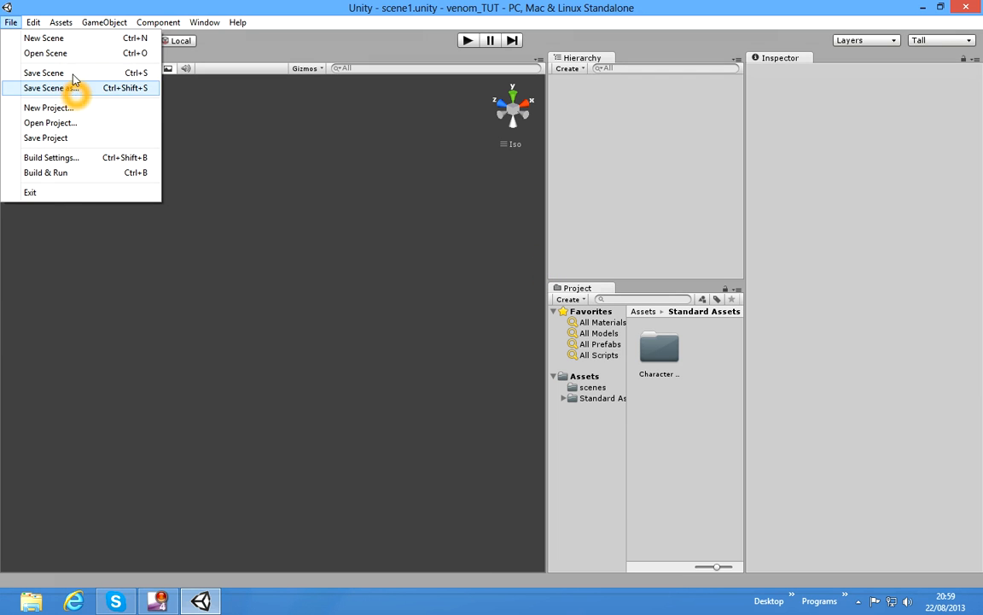
left_click(82, 117)
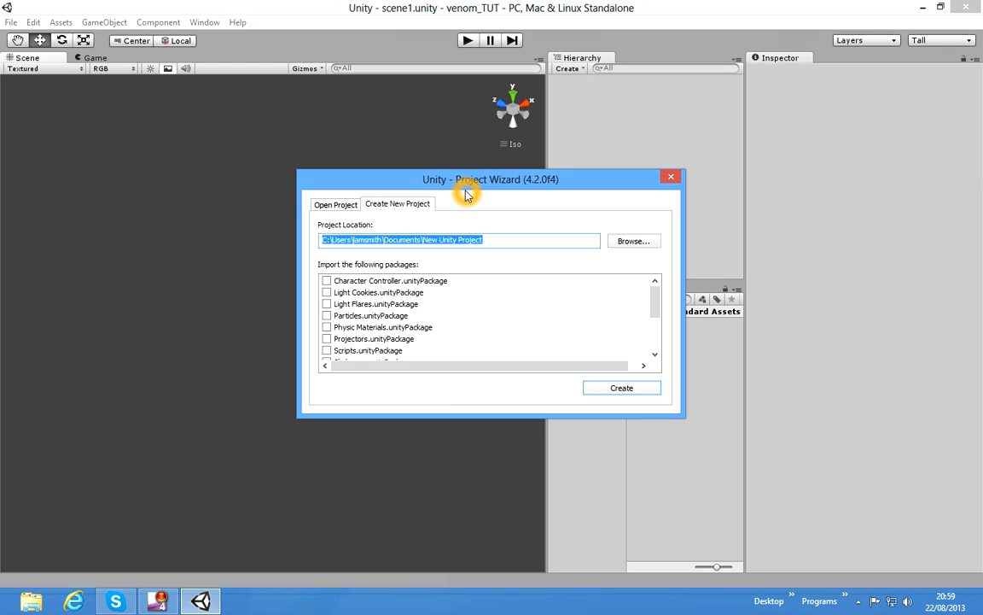
left_click(495, 186)
left_click(495, 186)
left_click(593, 178)
left_click(546, 179)
left_click(542, 181)
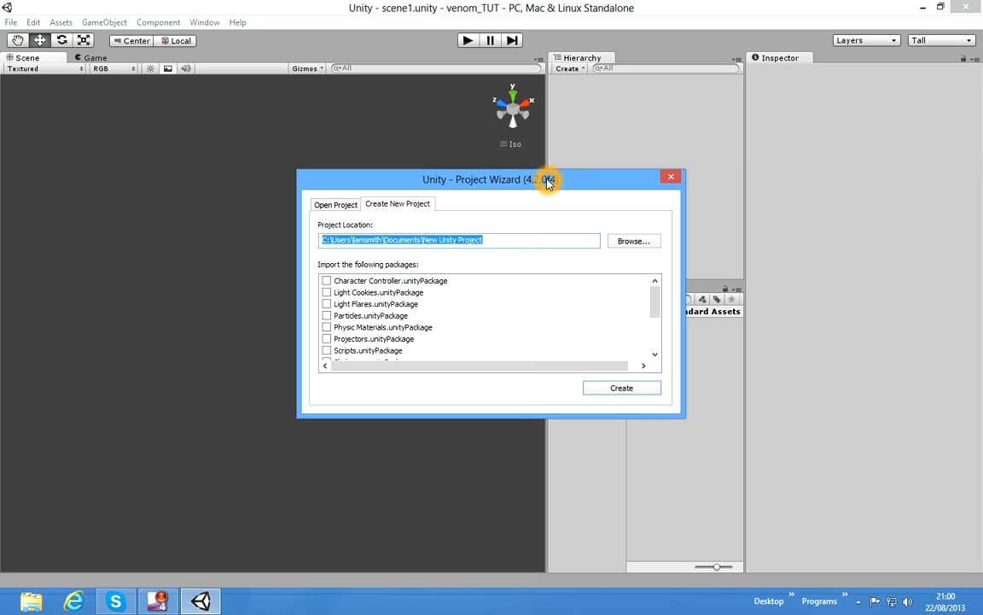
left_click(550, 159)
left_click(462, 262)
left_click(411, 273)
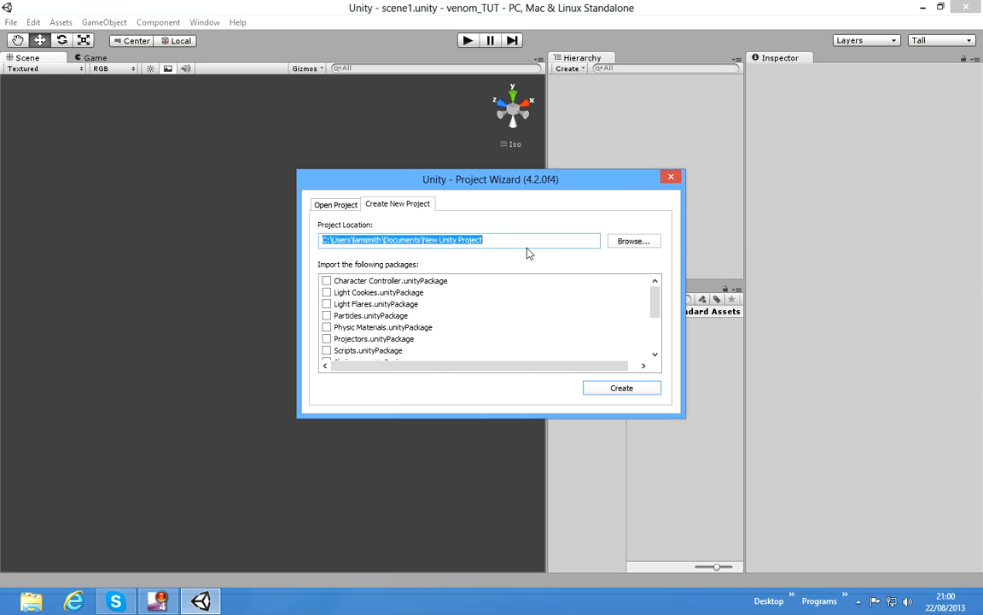
left_click(359, 317)
left_click(362, 283)
left_click(643, 310)
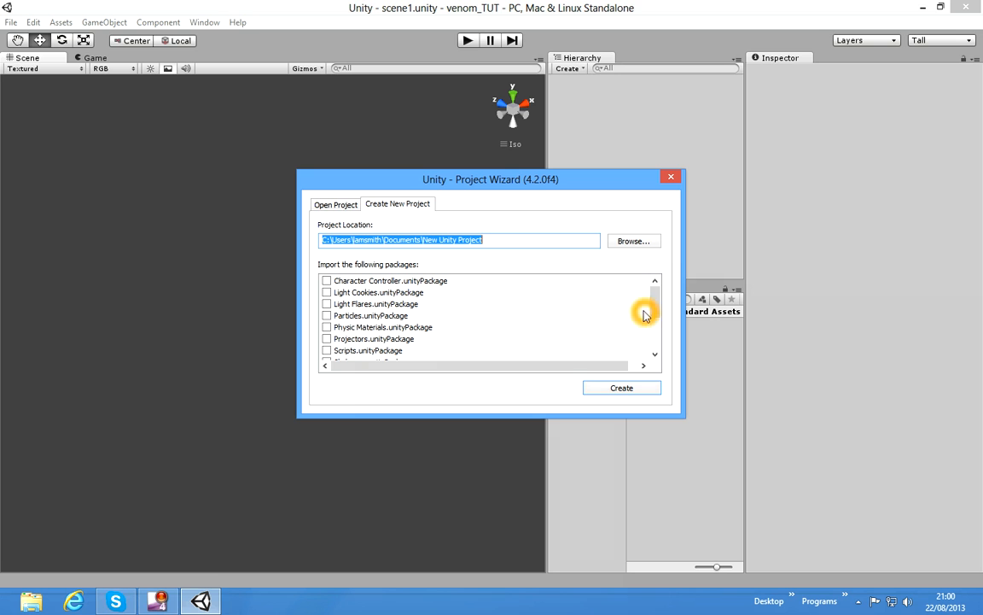
Step: Include the Character Controller and Skyboxes packages in the new project's imports
left_click(660, 307)
left_click(661, 301)
mouse_move(661, 303)
left_mouse_down()
mouse_move(668, 340)
mouse_move(665, 287)
left_mouse_up()
left_click(326, 281)
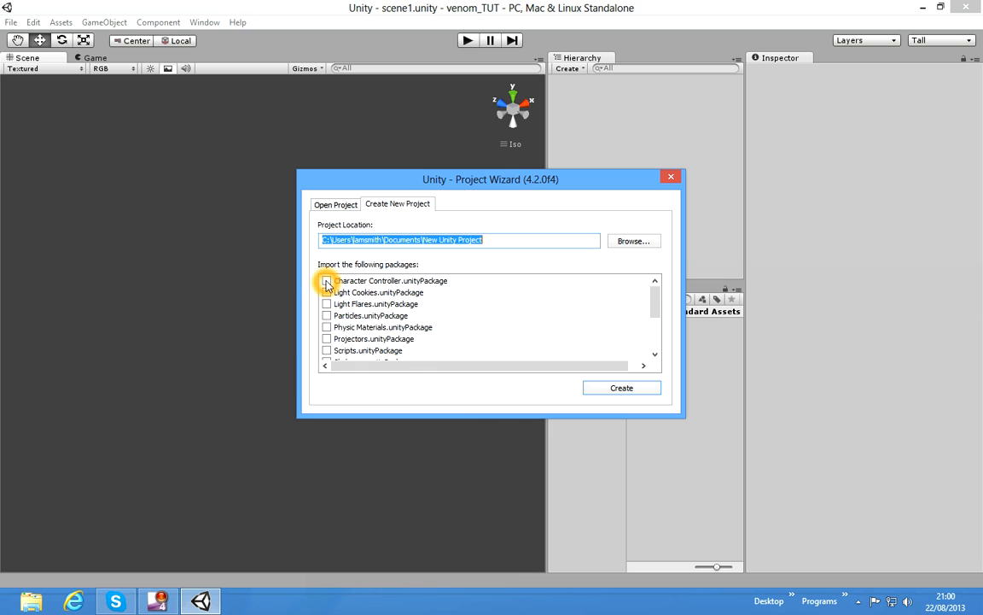
mouse_move(657, 314)
left_mouse_down()
mouse_move(653, 343)
mouse_move(655, 307)
left_mouse_up()
left_click(326, 326)
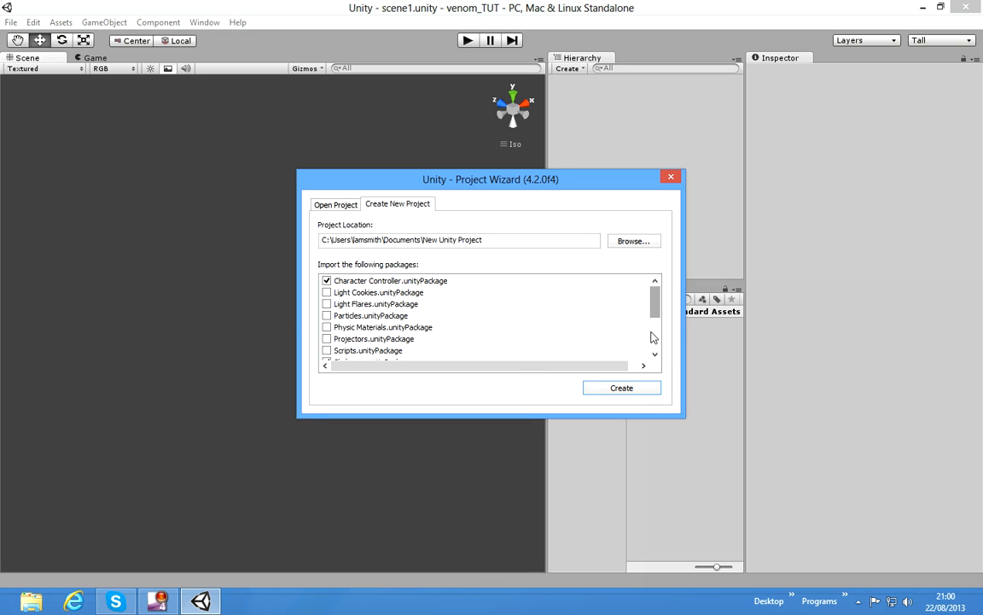
Step: Replace the default project folder name in the project location with TutorialGame, keeping it under Documents
left_click(621, 389)
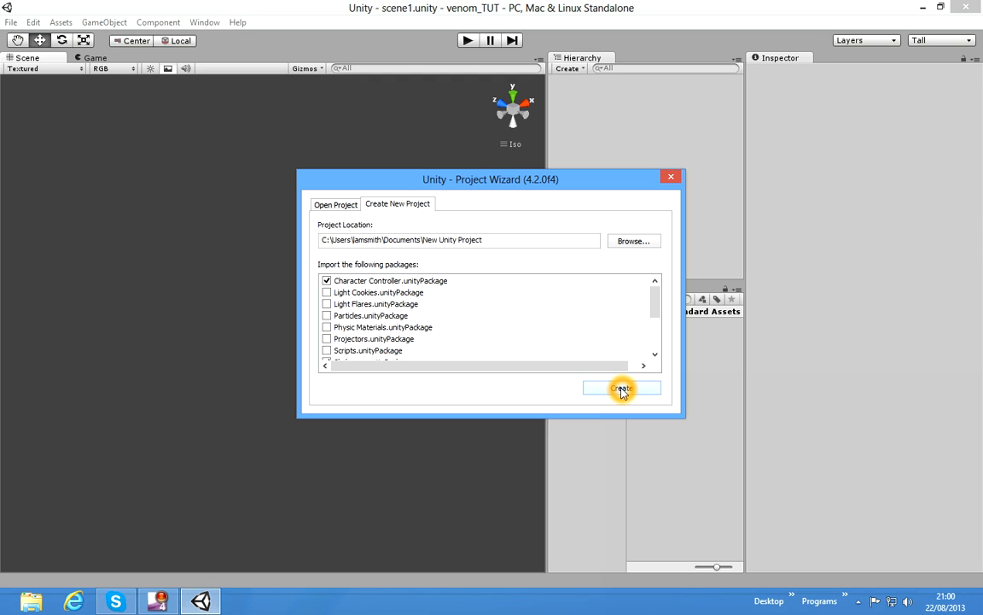
left_click(498, 242)
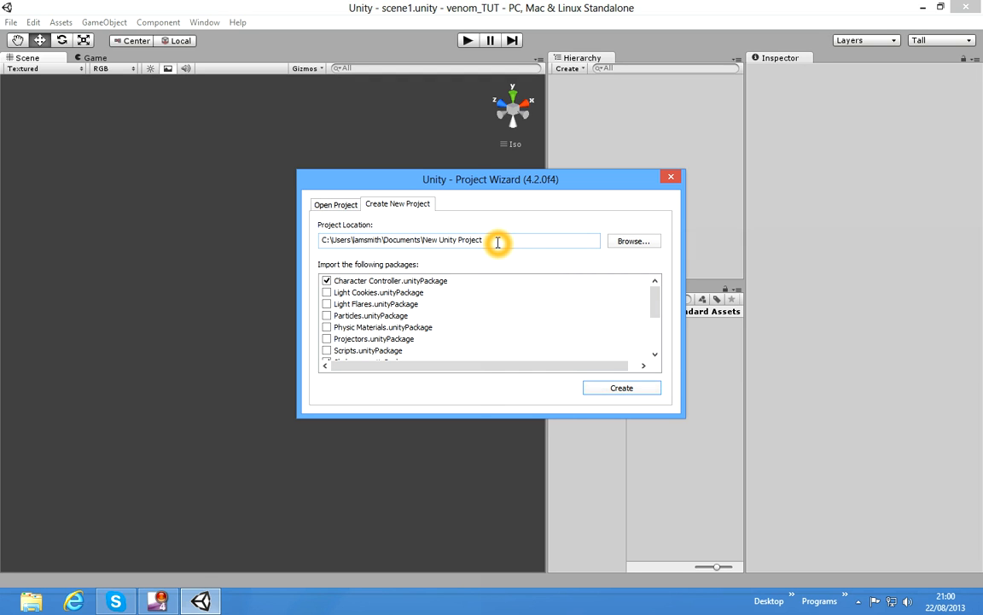
key("BackSpace")
key("BackSpace")
key("BackSpace")
key("BackSpace")
key("BackSpace")
key("BackSpace")
key("BackSpace")
key("BackSpace")
key("BackSpace")
key("BackSpace")
key("BackSpace")
key("BackSpace")
key("BackSpace")
key("BackSpace")
key("BackSpace")
key("BackSpace")
key("BackSpace")
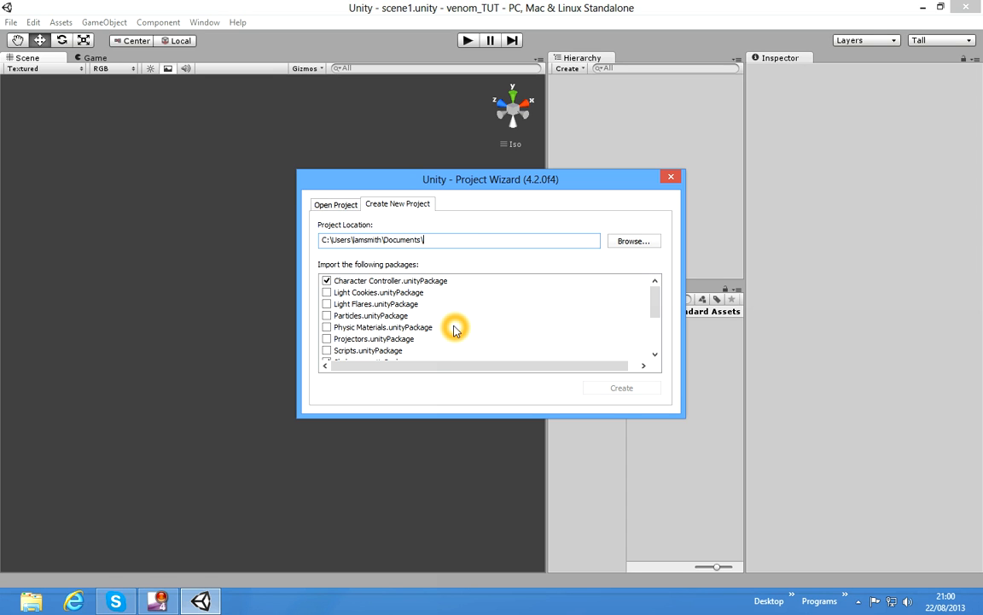
type("TutorialGame")
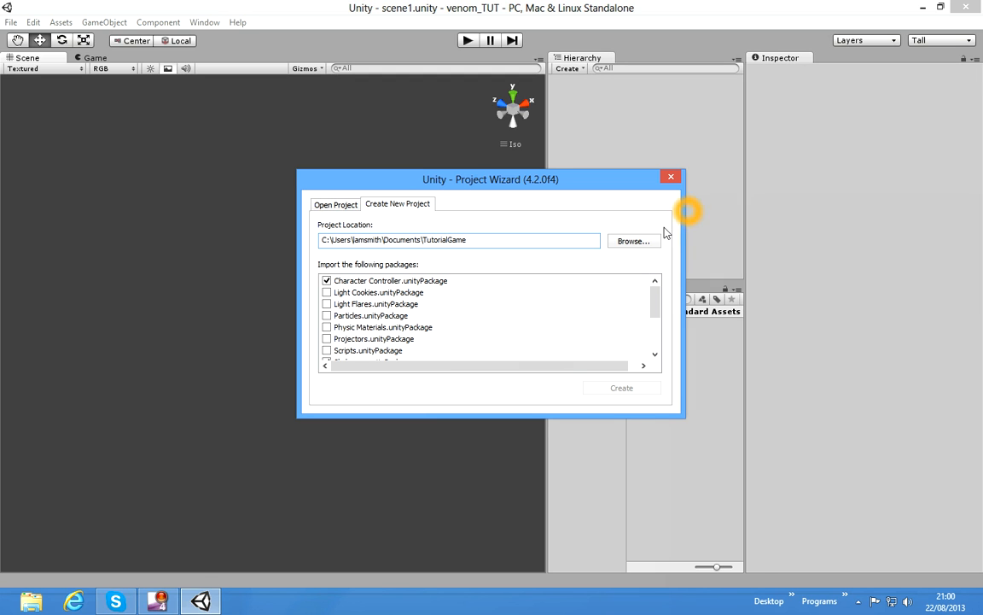
Step: Browse My Documents for existing project folders and examine the contents of tutorialGame, including its Assets and Standard Assets folders
left_click(635, 241)
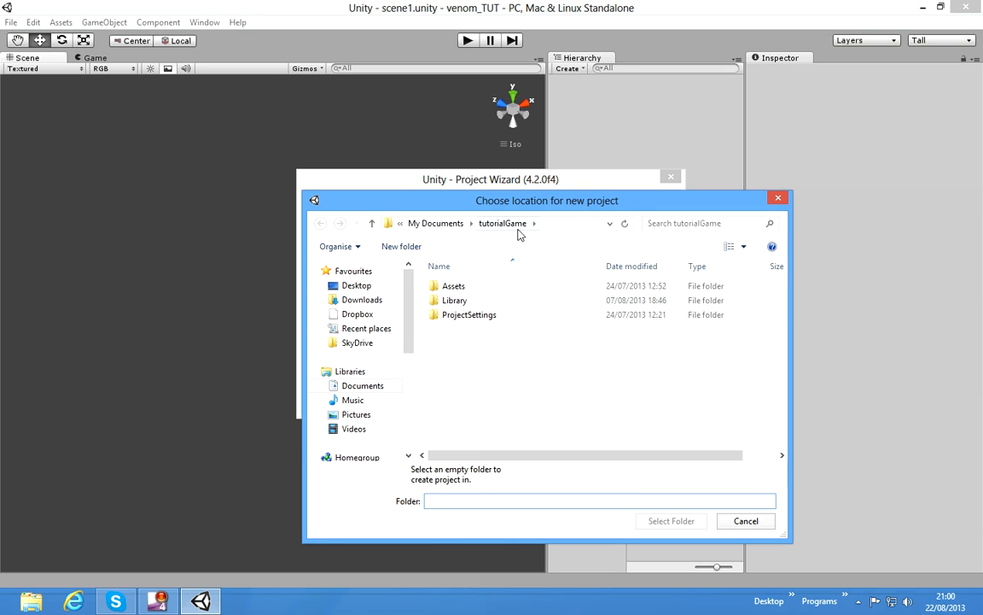
left_click(777, 199)
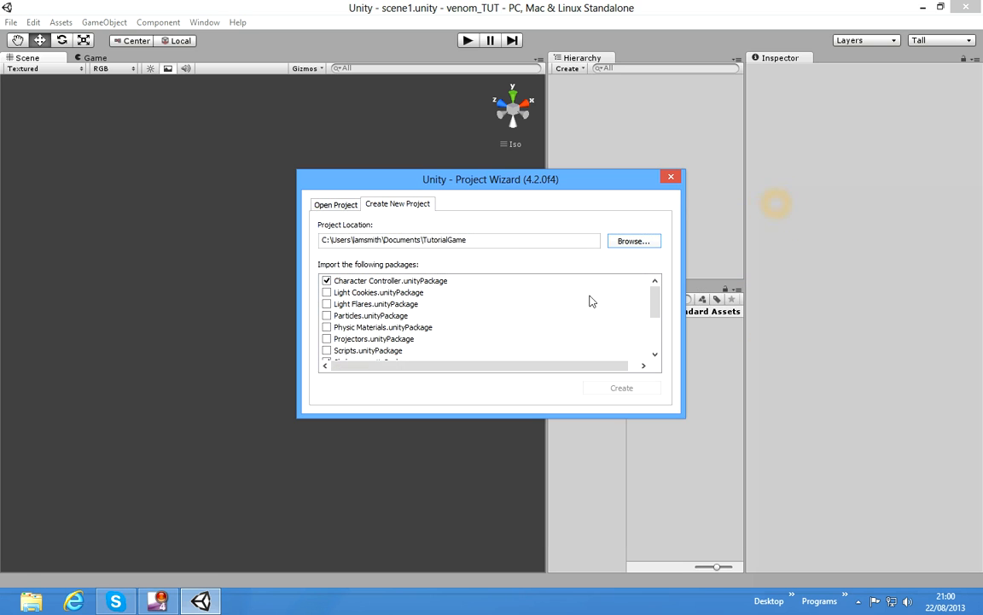
left_click(591, 393)
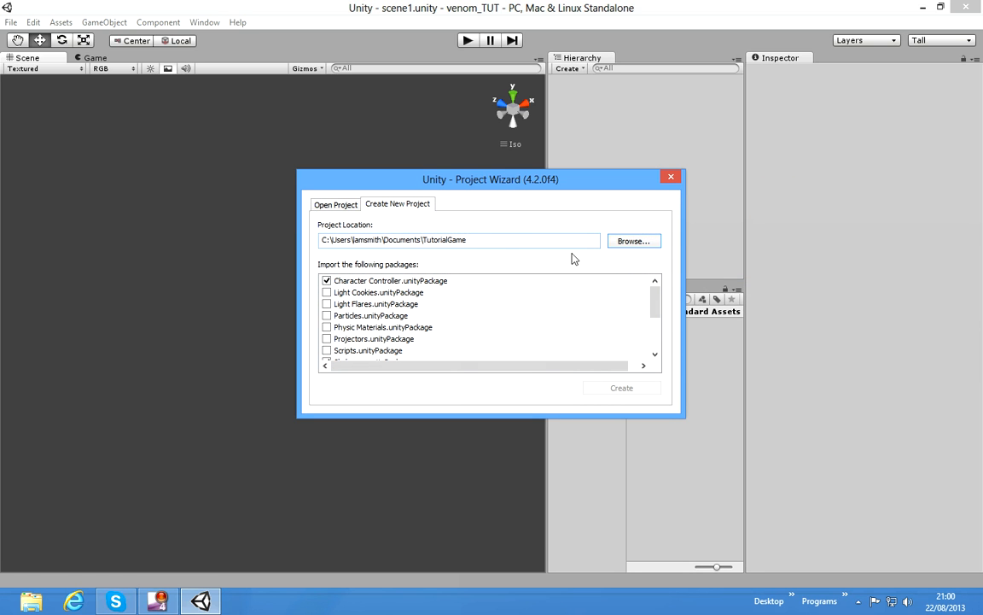
left_click(633, 243)
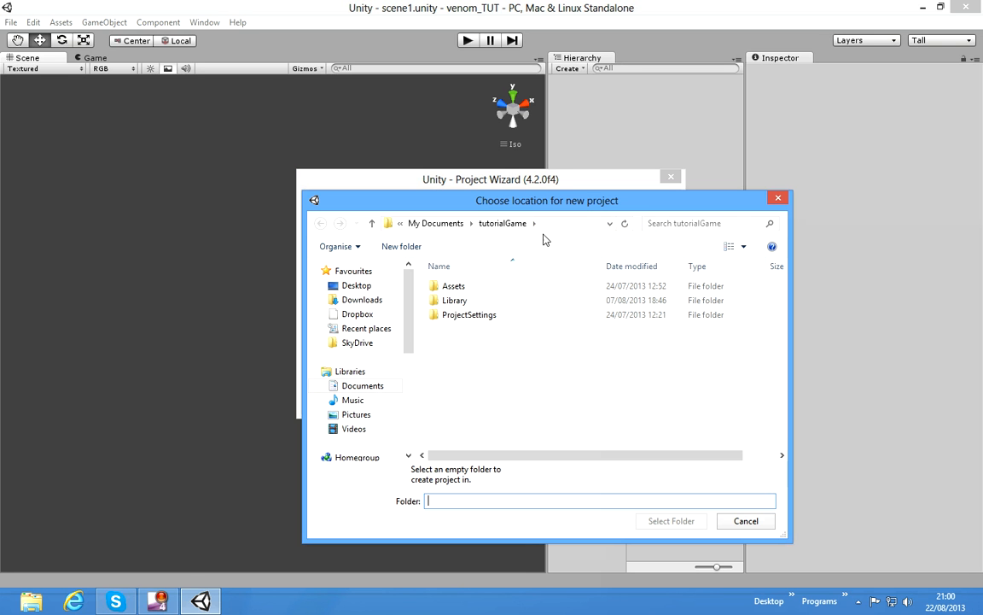
left_click(434, 223)
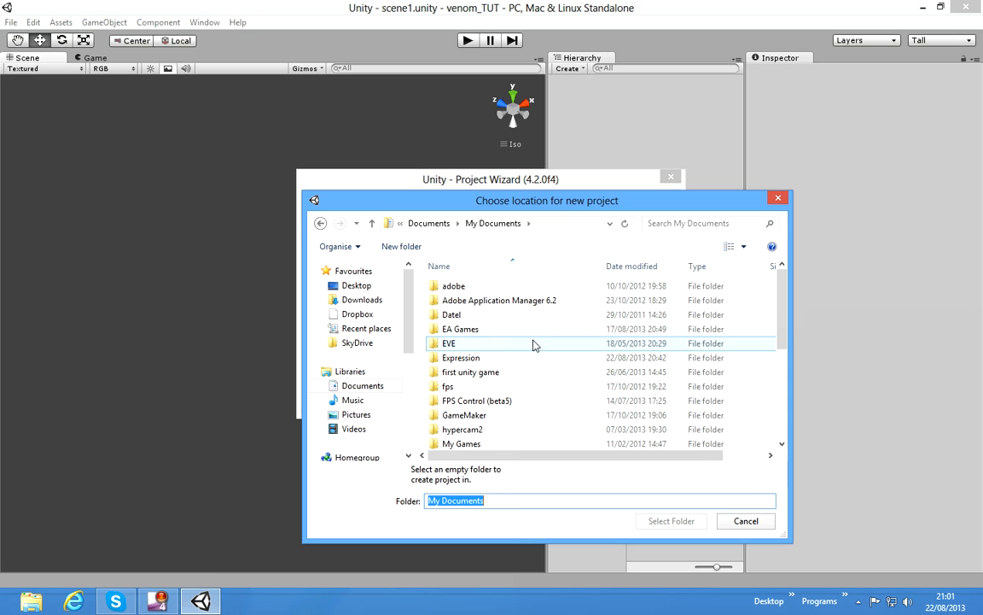
left_click(577, 373)
scroll(577, 373, "down", 4)
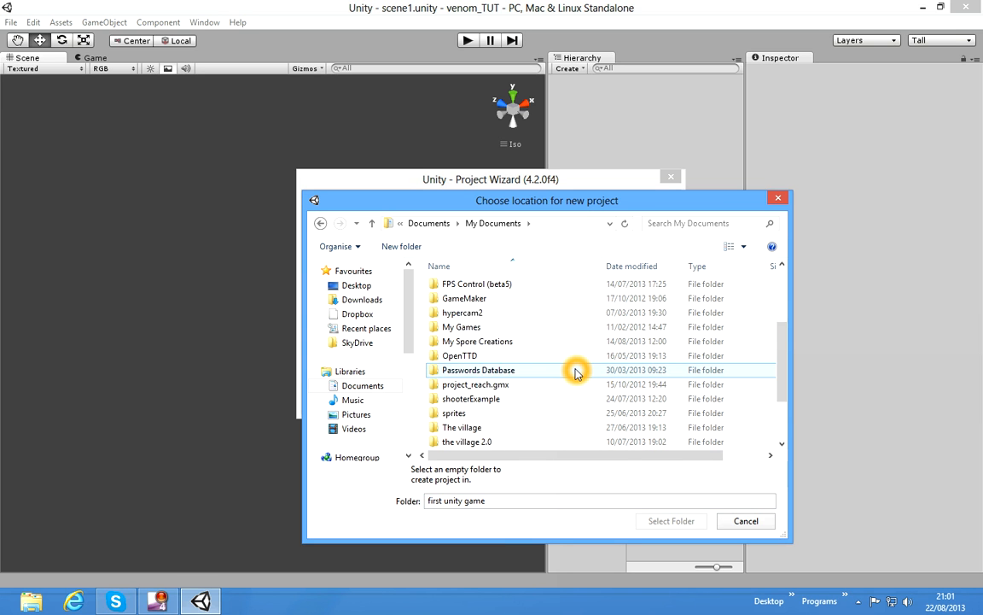
scroll(577, 373, "up", 2)
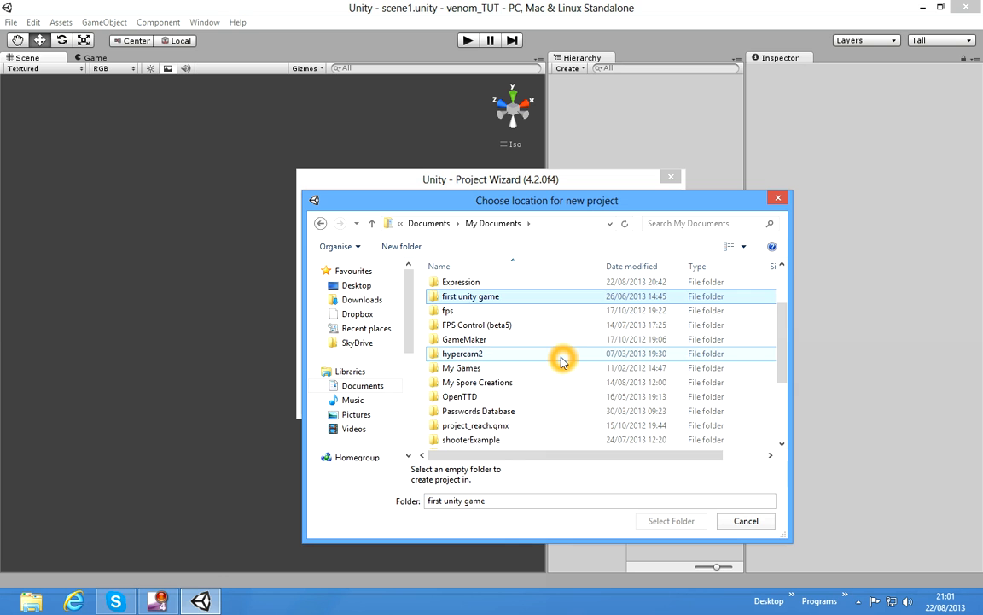
scroll(560, 358, "down", 1)
scroll(560, 361, "down", 1)
left_click(544, 428)
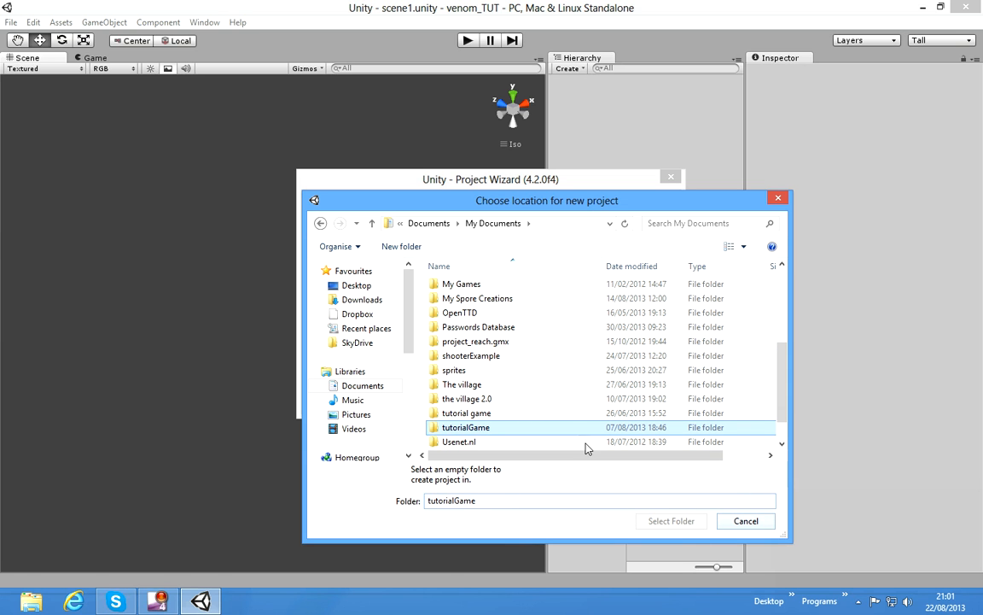
double_click(585, 428)
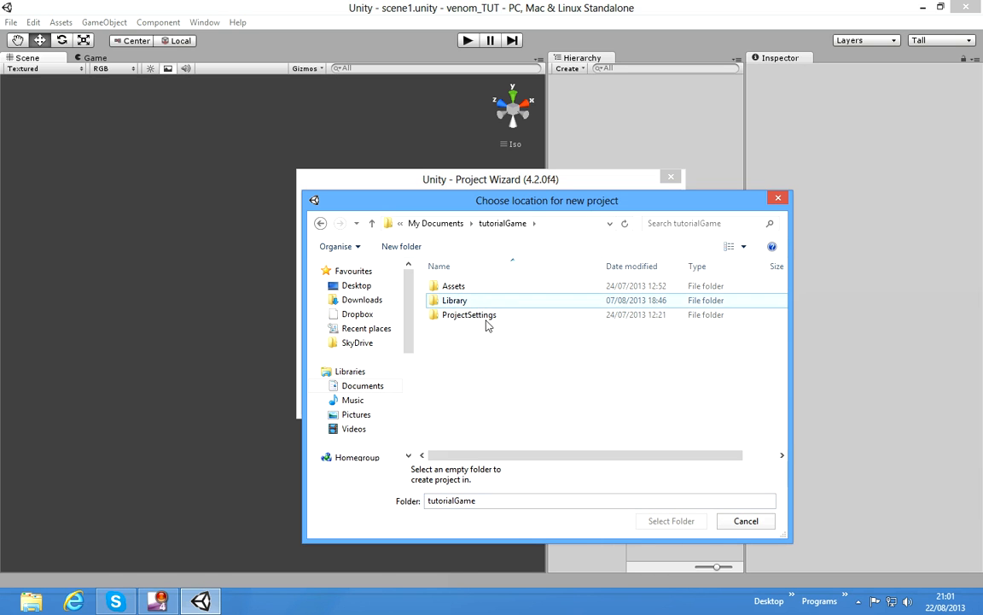
double_click(481, 286)
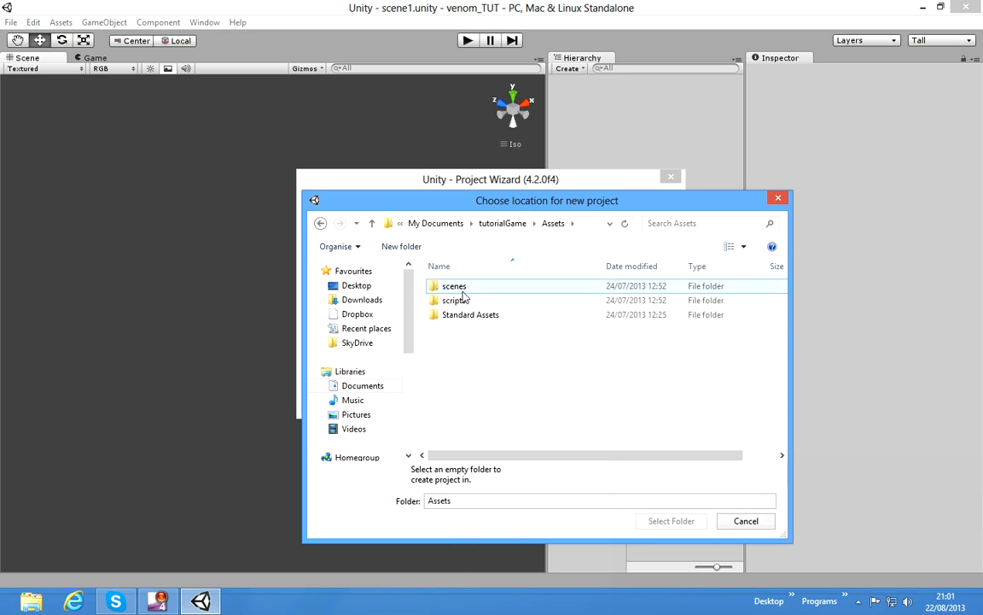
left_click(496, 315)
double_click(496, 315)
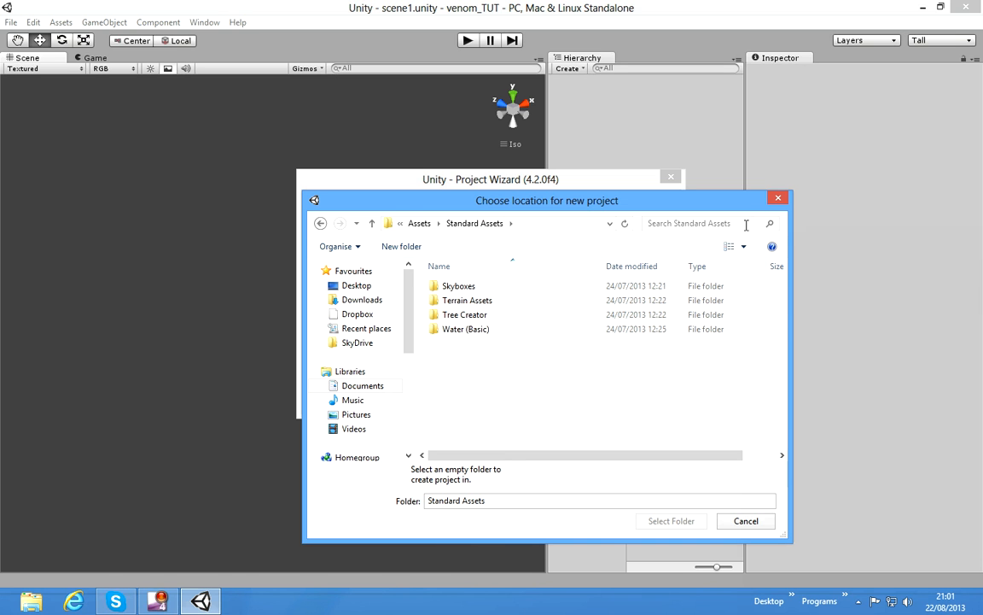
left_click(777, 205)
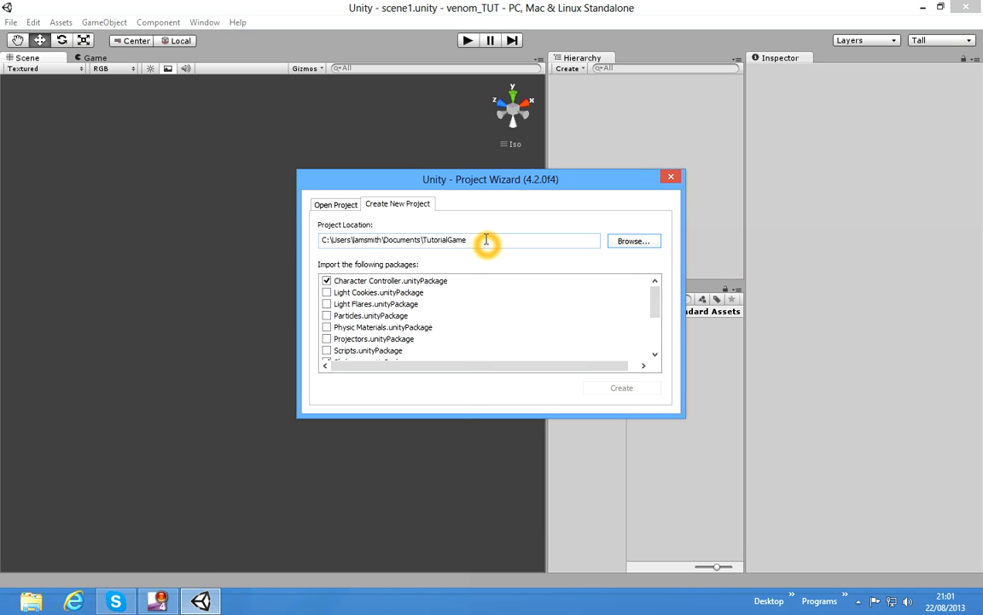
Step: Change the project folder name to TutorialGame2 and create the project
left_click(595, 365)
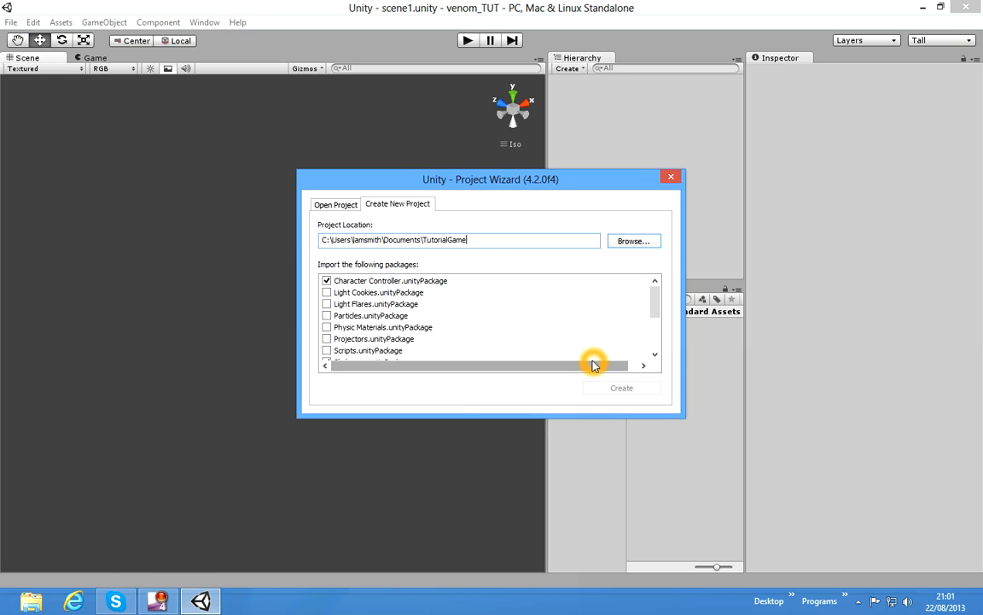
type("2")
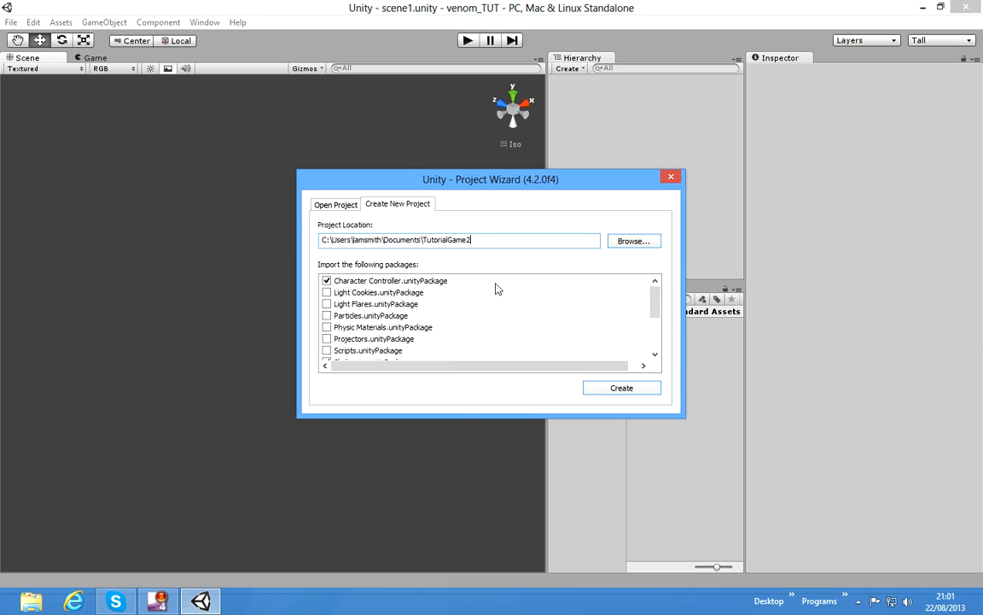
left_click(563, 340)
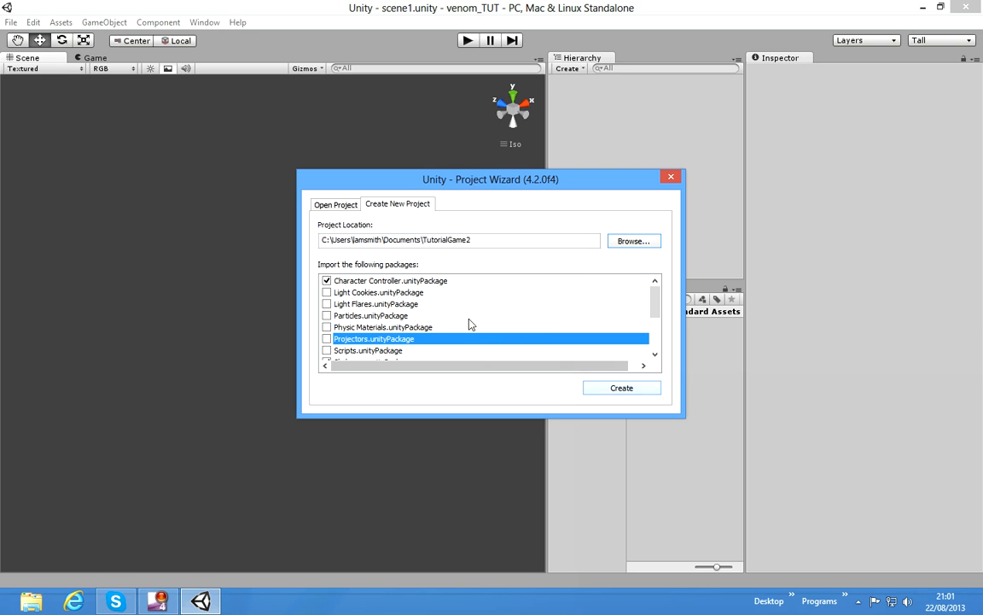
left_click(638, 391)
left_click(605, 413)
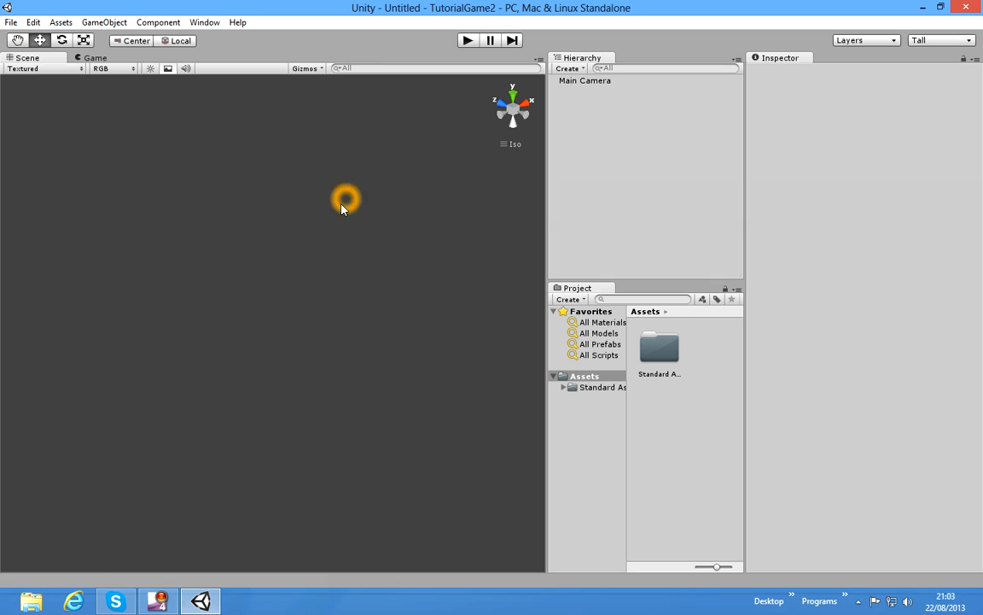
Step: Open the Character Controllers folder inside the project's Standard Assets
left_click(589, 388)
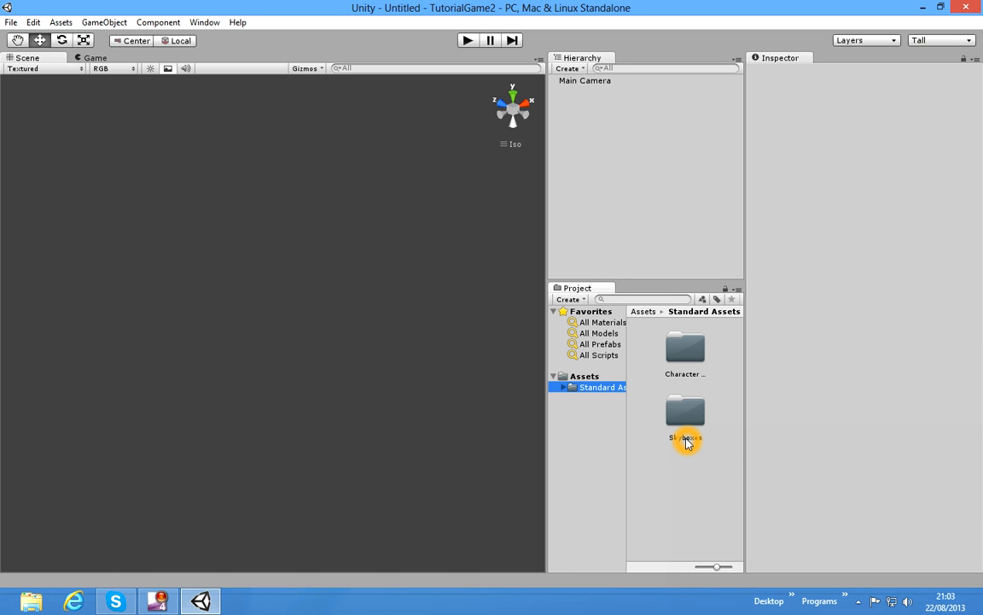
left_click(688, 368)
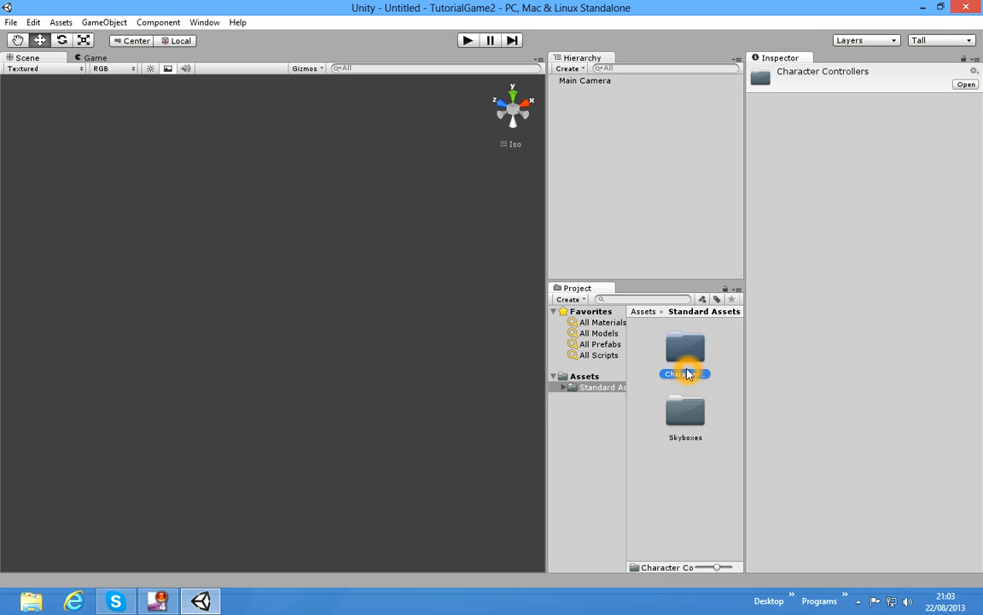
double_click(688, 368)
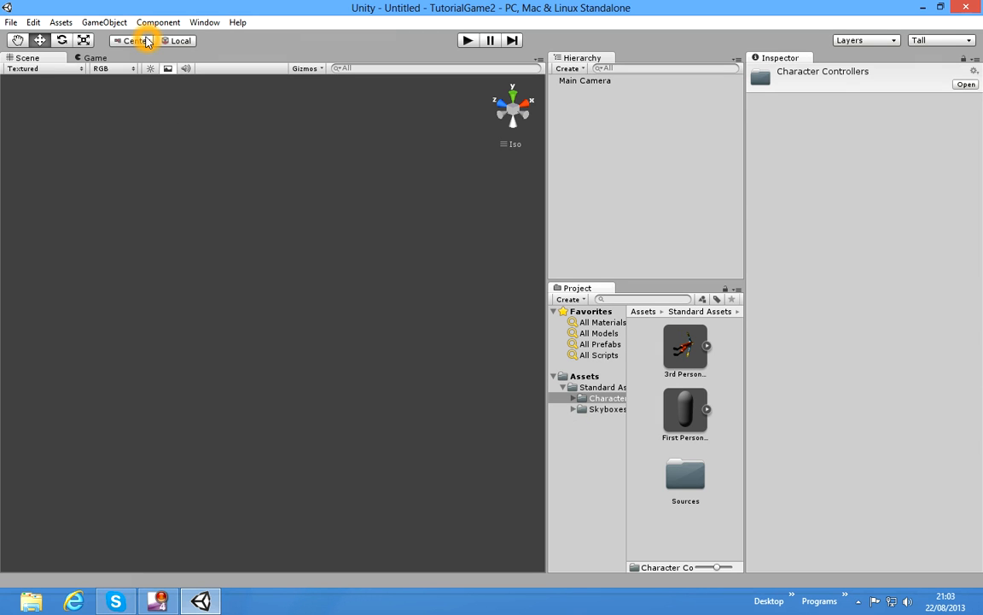
Step: Create a new Terrain object in the scene
left_click(104, 22)
mouse_move(152, 52)
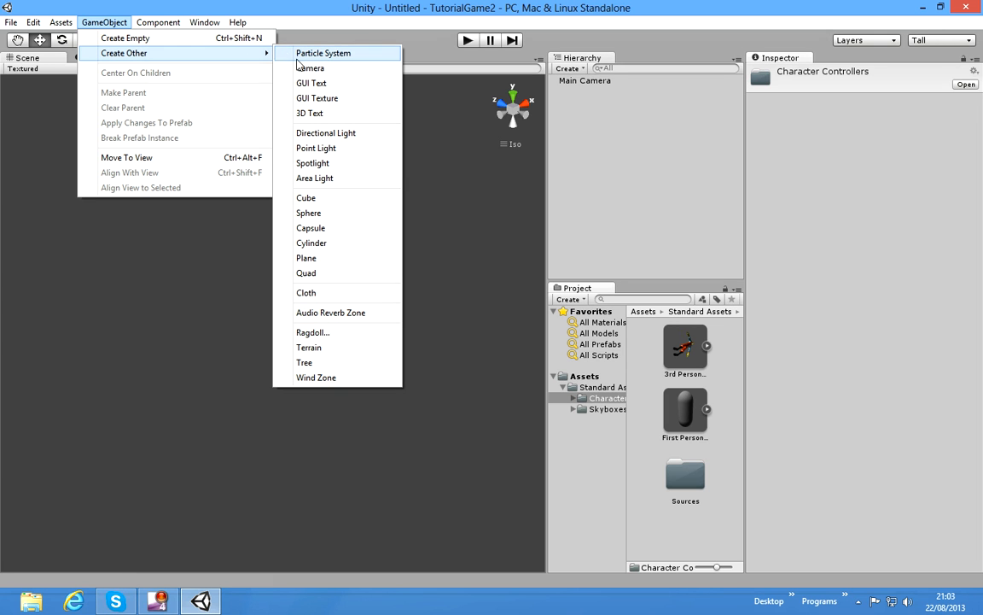
left_click(366, 350)
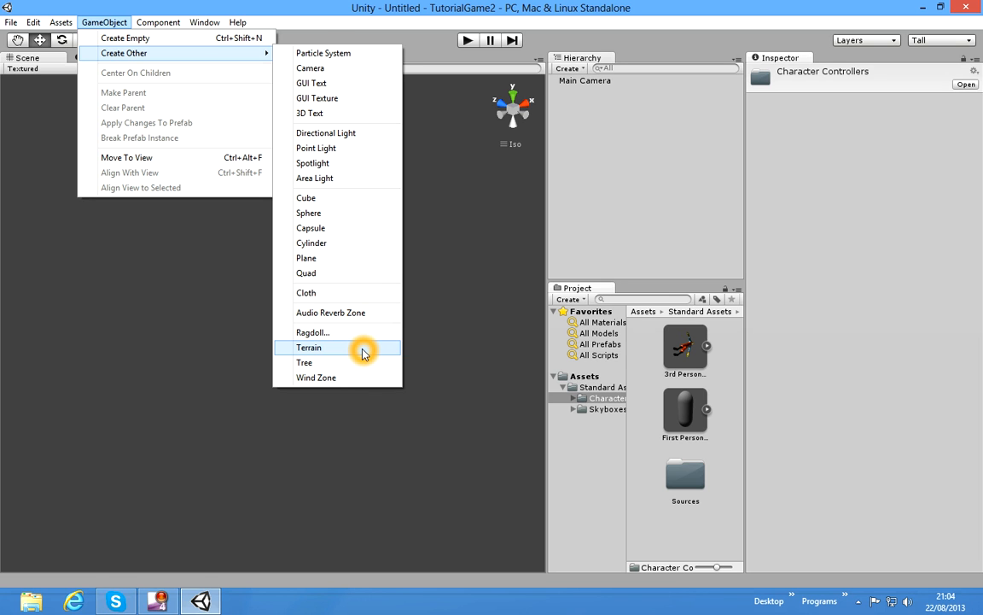
left_click(363, 350)
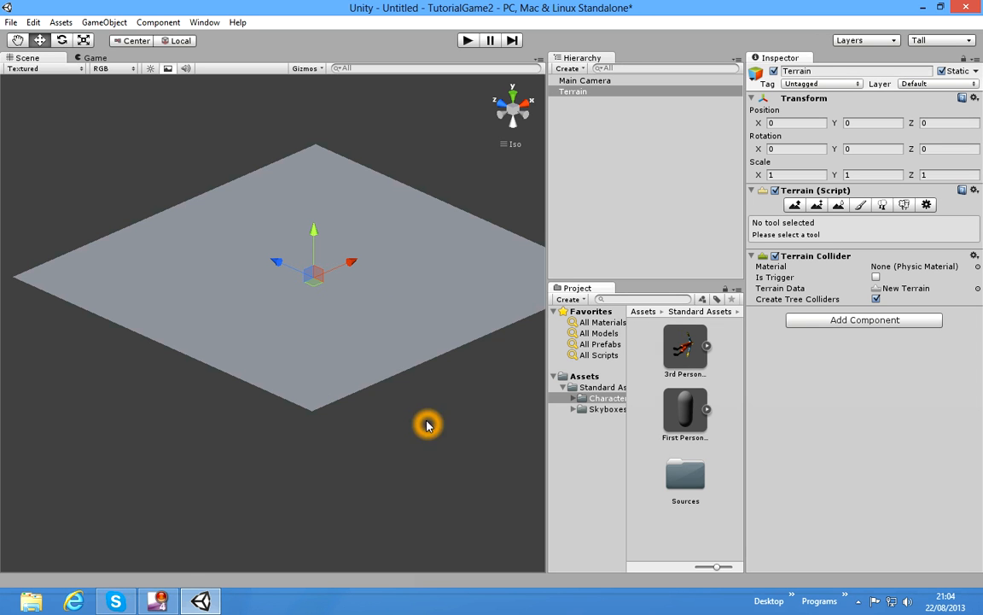
Step: Place the First Person Controller prefab on the terrain, at about X 1120, Y 0, Z 569
mouse_move(399, 355)
left_mouse_down("alt")
mouse_move(416, 346)
mouse_move(408, 289)
mouse_move(365, 326)
mouse_move(391, 380)
mouse_move(426, 350)
mouse_move(469, 349)
mouse_move(426, 357)
mouse_move(375, 327)
mouse_move(397, 348)
mouse_move(394, 340)
left_mouse_up("alt")
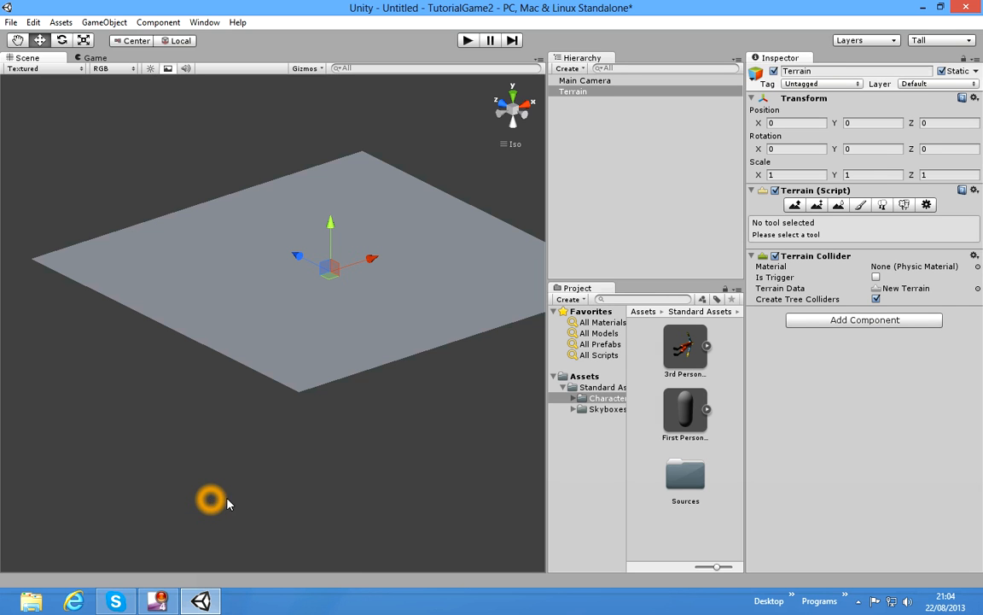
left_click(351, 253)
left_click(339, 235)
left_click_drag(683, 406, 434, 306)
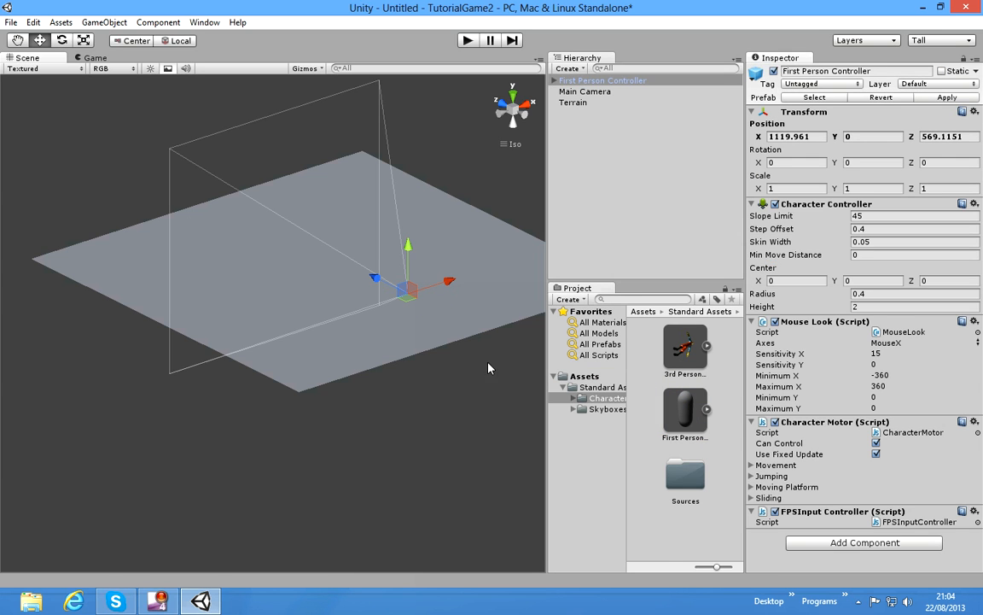
Step: Raise the First Person Controller above the terrain to about Y 28.6
middle_click_drag(443, 396, 427, 437)
scroll(411, 362, "up", 10)
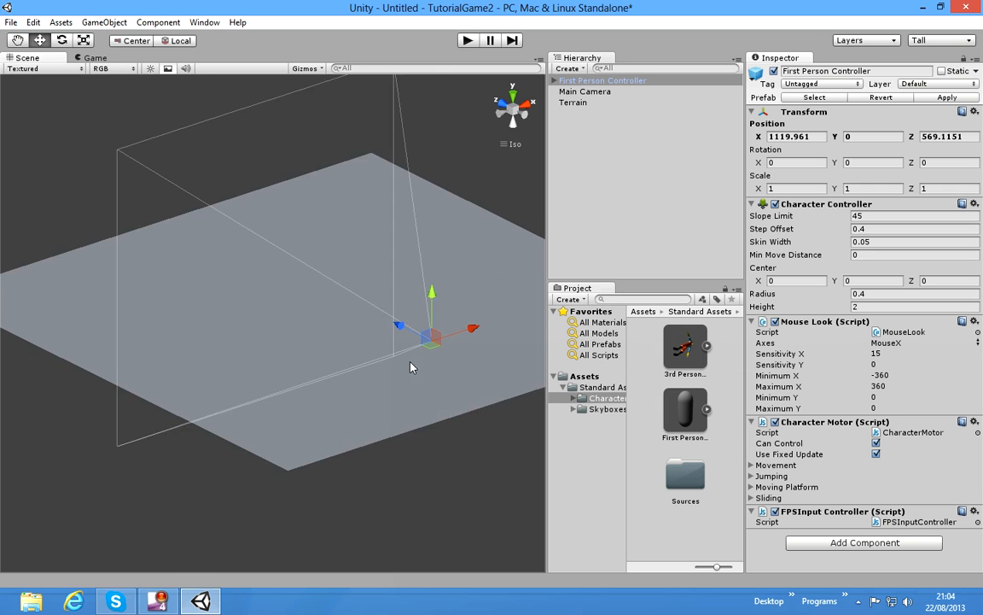
left_click_drag(425, 359, 278, 292, "alt")
left_click_drag(382, 158, 452, 242, "alt")
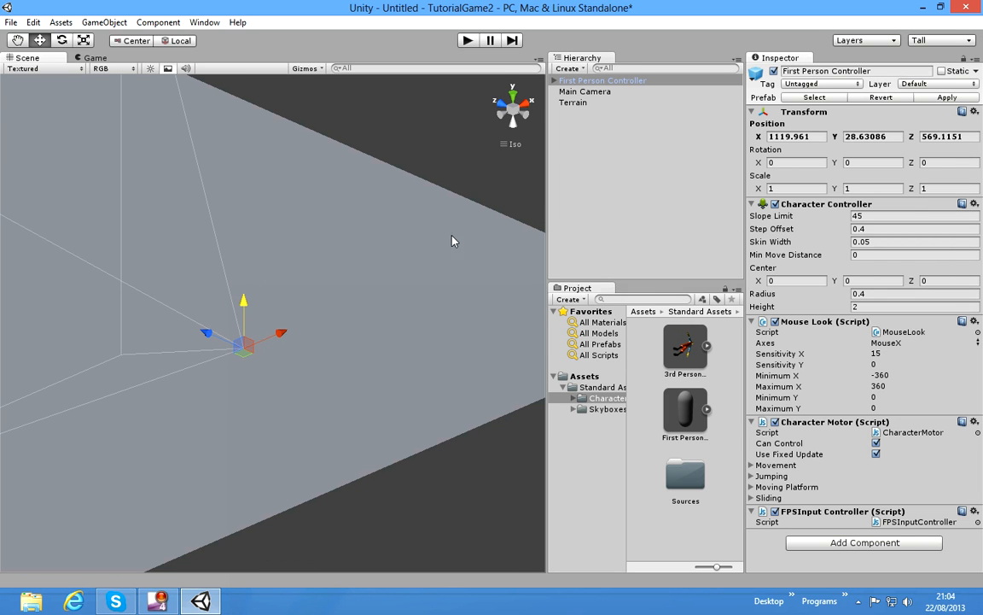
Step: Assign the blue label icon to the First Person Controller so its name shows in the scene
left_click(757, 75)
left_click(757, 75)
left_click(57, 271)
left_click(212, 303)
left_click(761, 75)
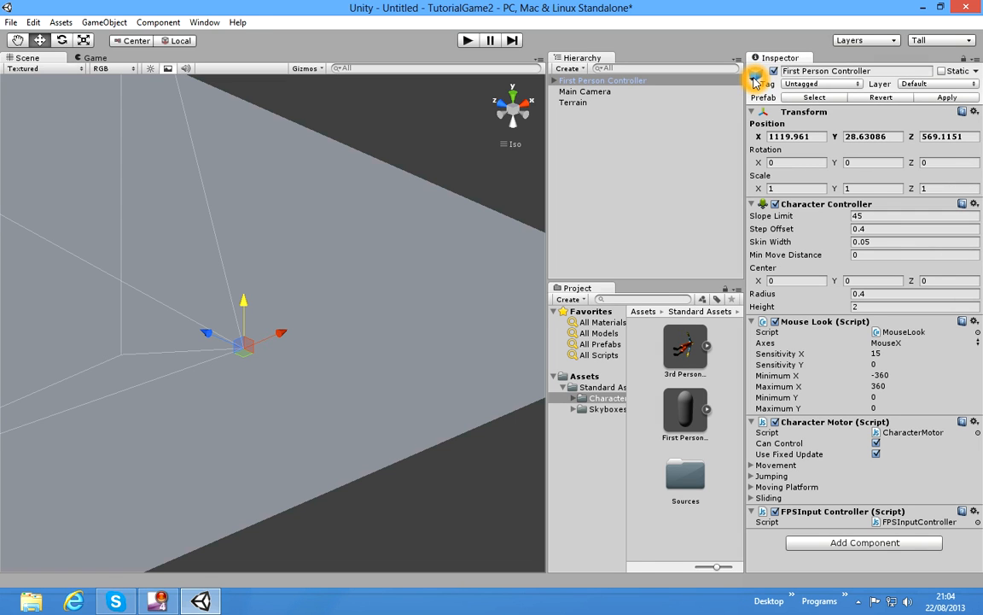
left_click(756, 75)
left_click(779, 107)
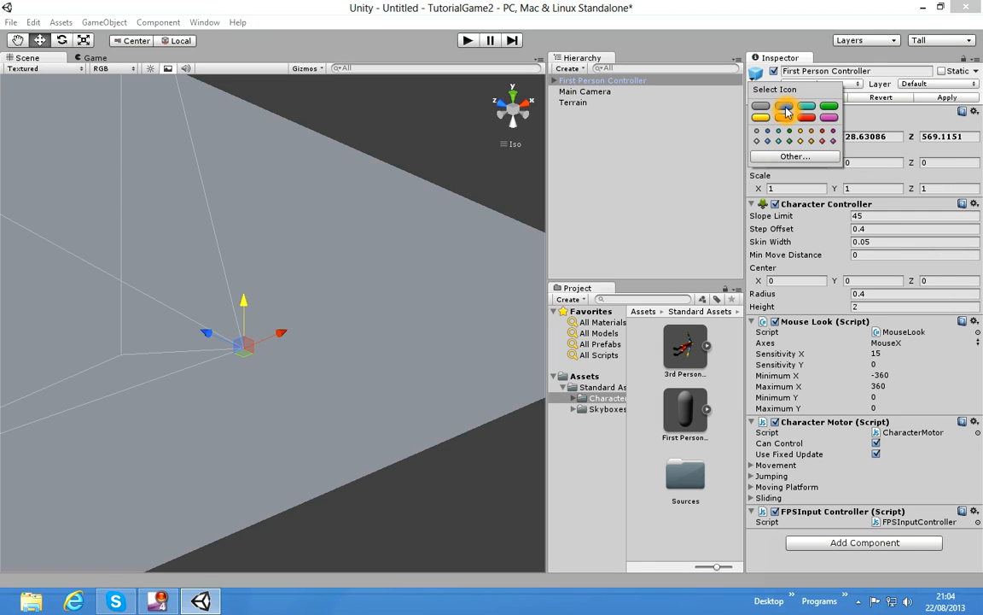
left_click(285, 381)
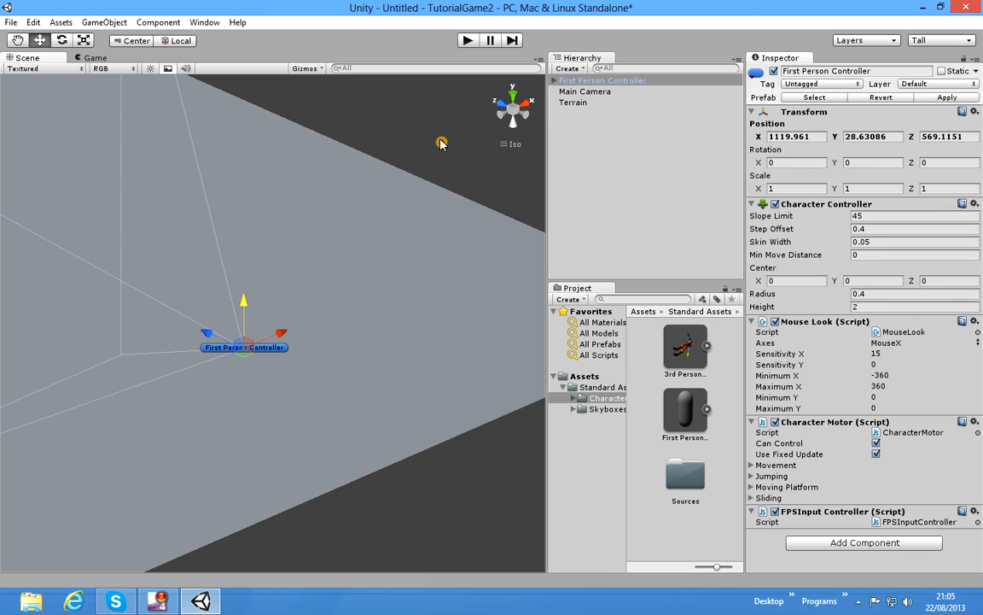
left_click(440, 143)
left_click(330, 266)
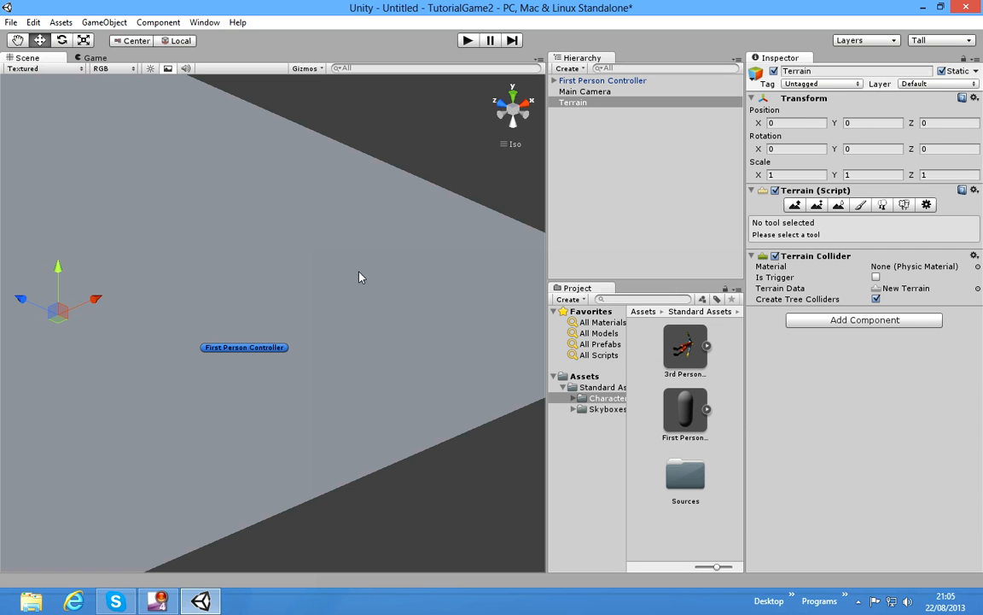
Step: Play-test the scene by looking around as the first-person player, stop the game and return to the scene view
scroll(239, 256, "down", 3)
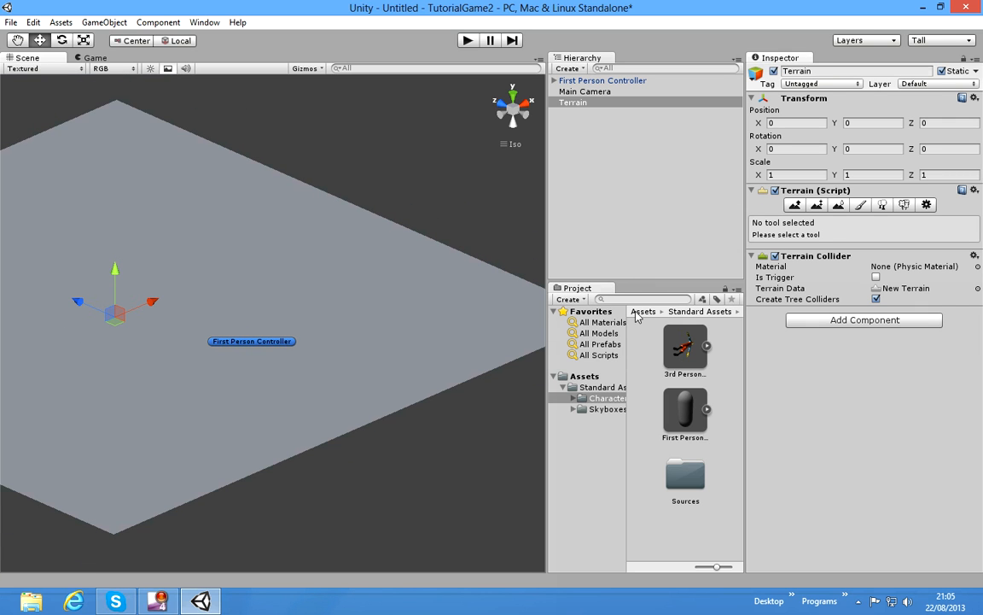
left_click(468, 41)
left_click(478, 187)
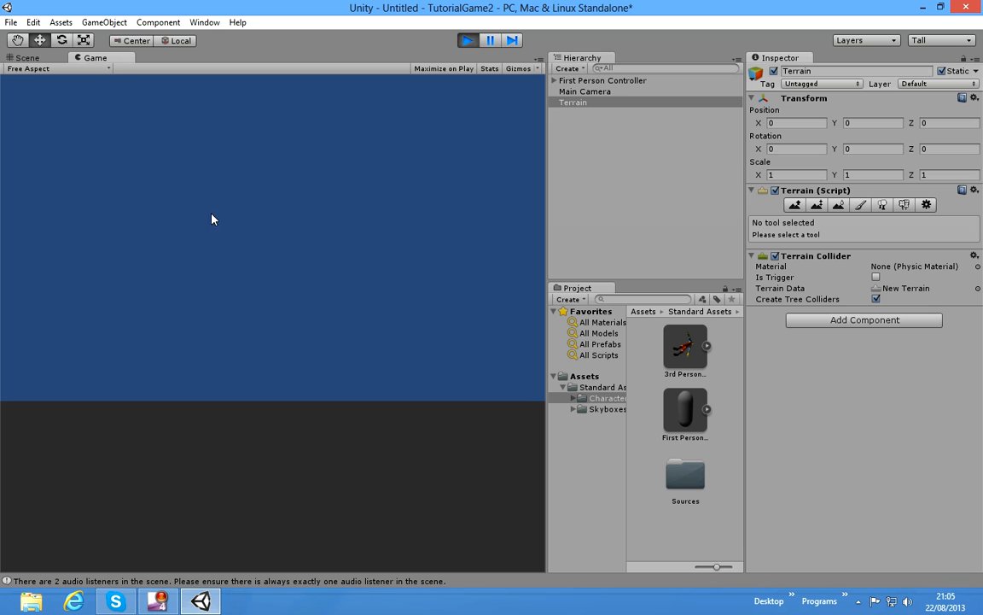
left_click(298, 244)
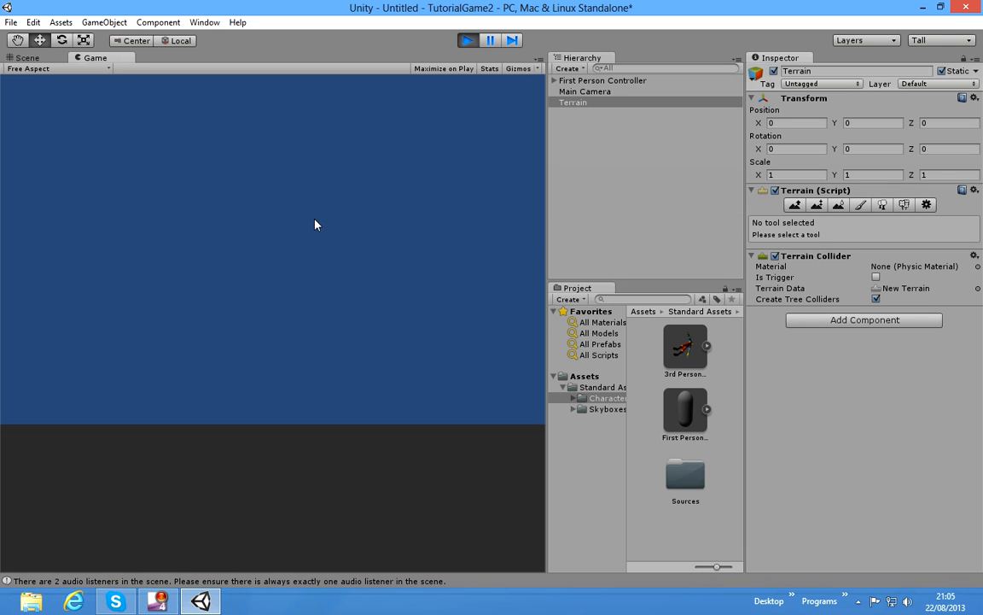
left_click(330, 242)
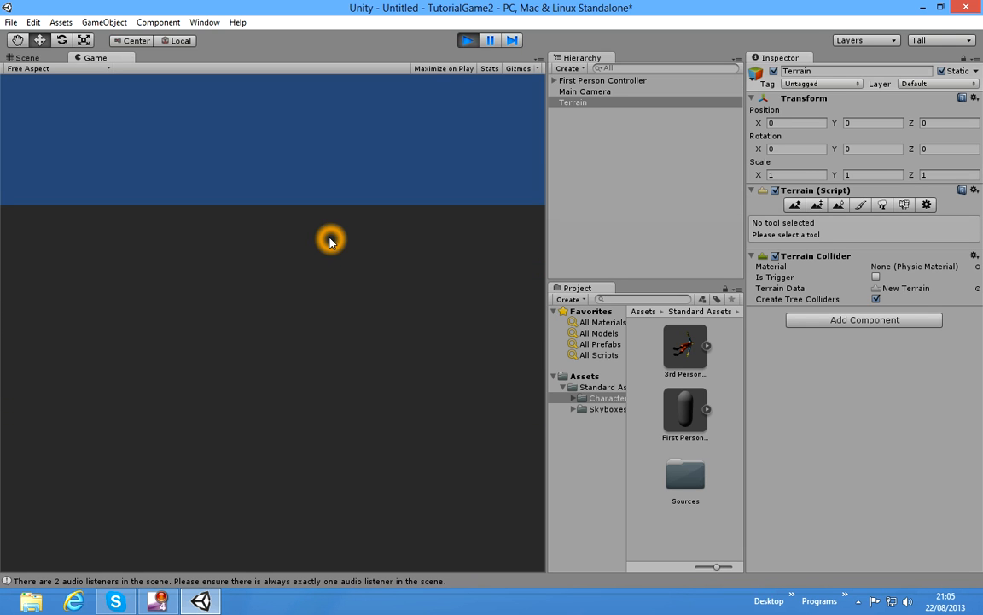
left_click(302, 229)
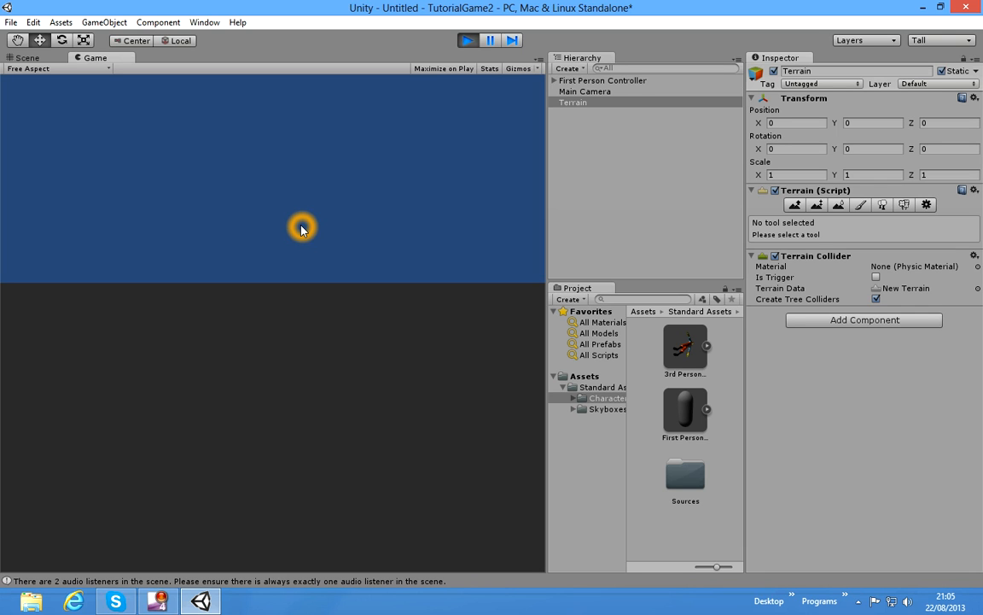
left_click(387, 164)
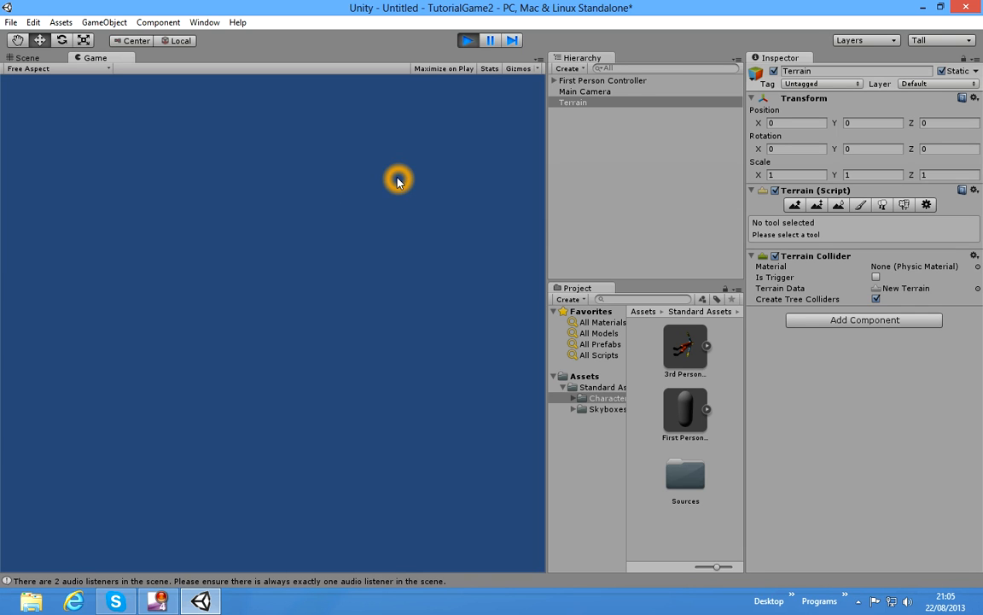
left_click(467, 41)
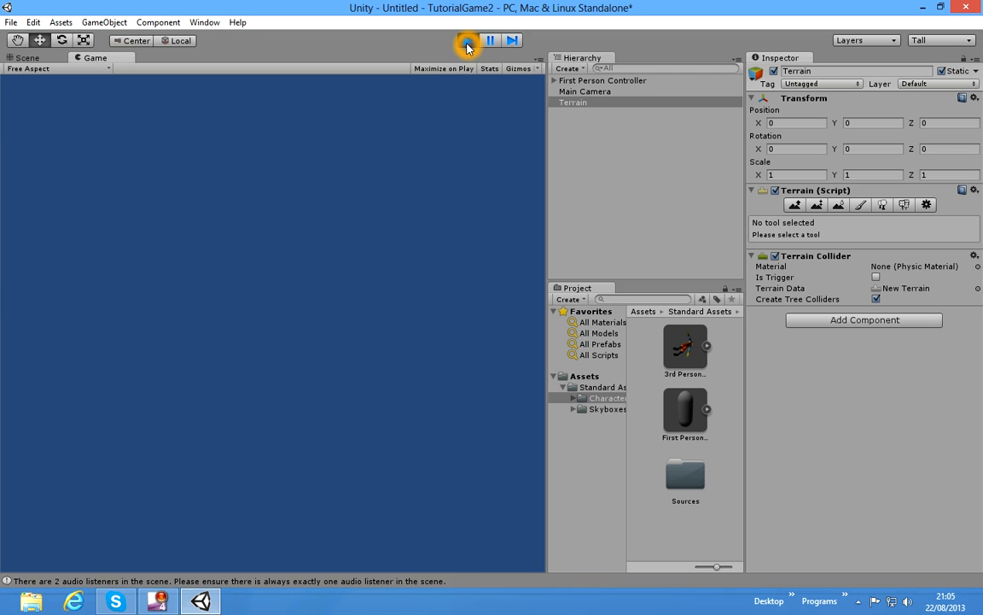
left_click(437, 158)
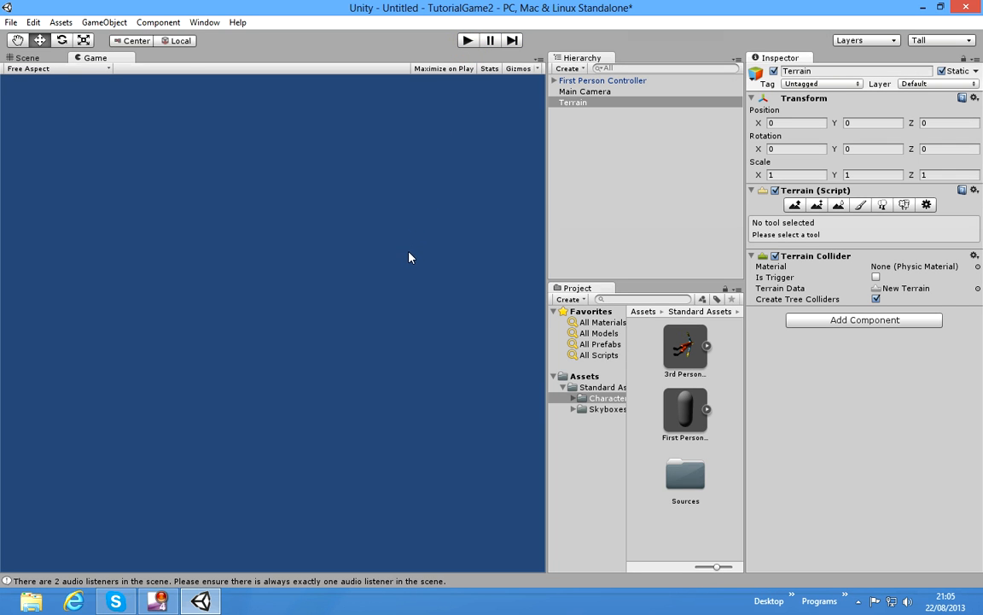
left_click(28, 57)
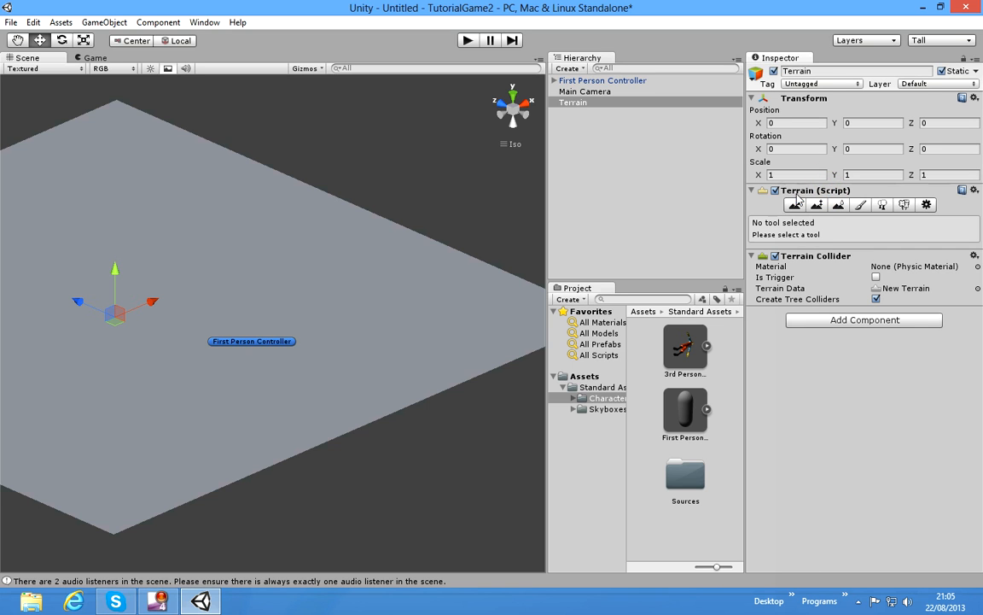
Step: Set the terrain's width to 500 in its resolution settings and try to set the length to 500 as well
left_click(925, 207)
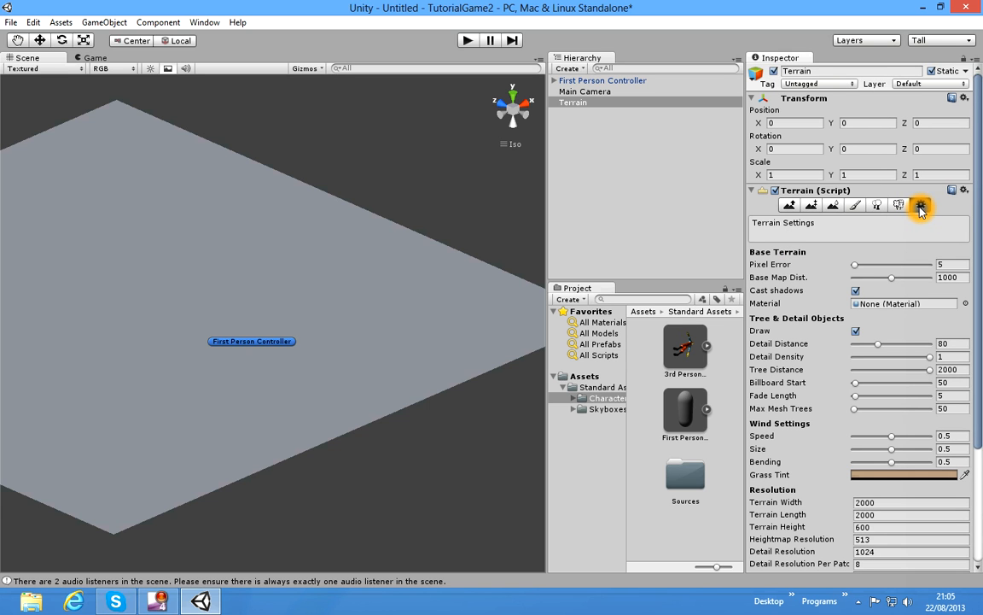
scroll(802, 380, "down", 5)
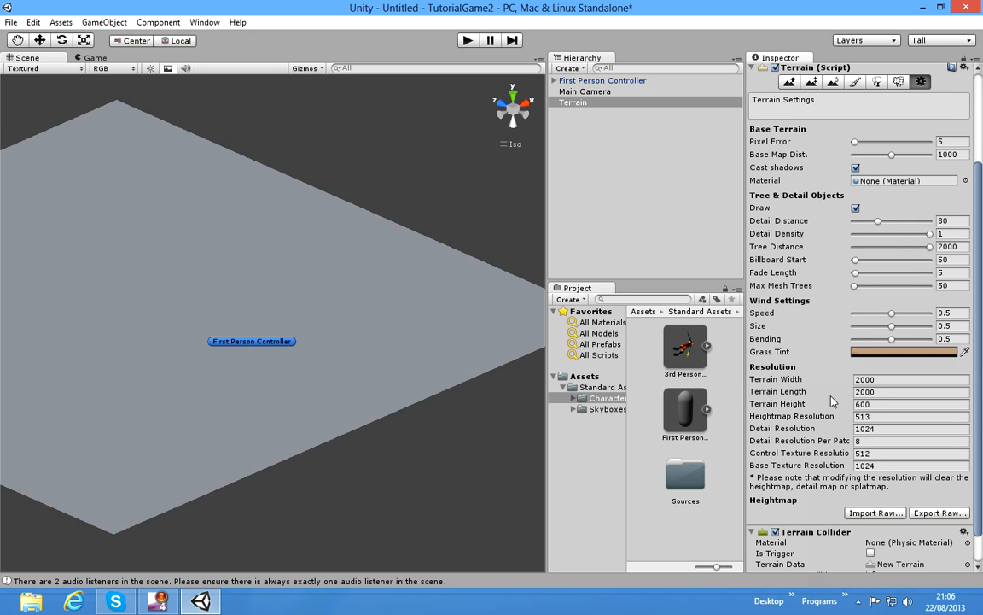
left_click(878, 380)
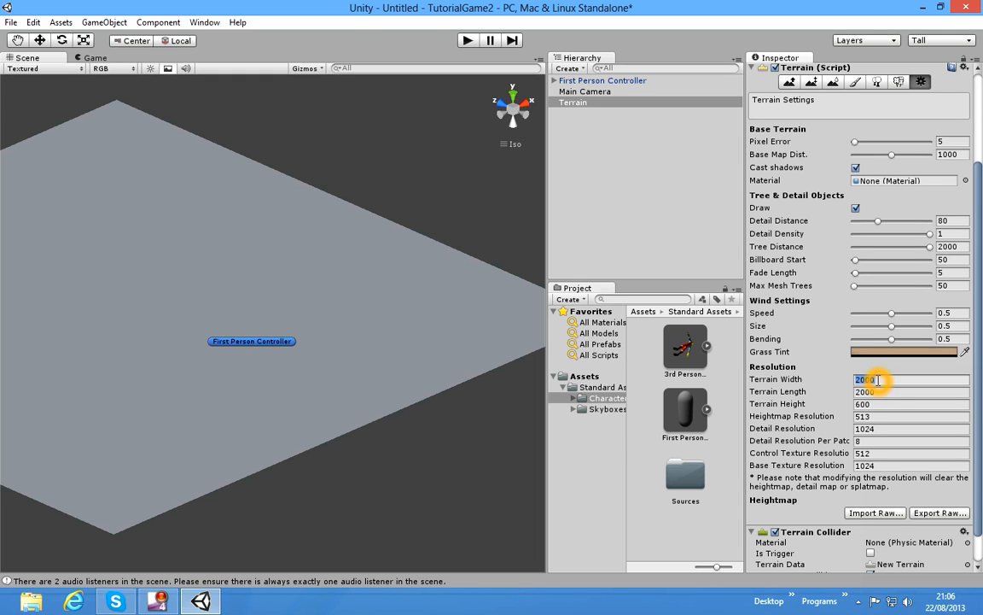
type("2")
left_click(900, 392)
key("BackSpace")
type("500")
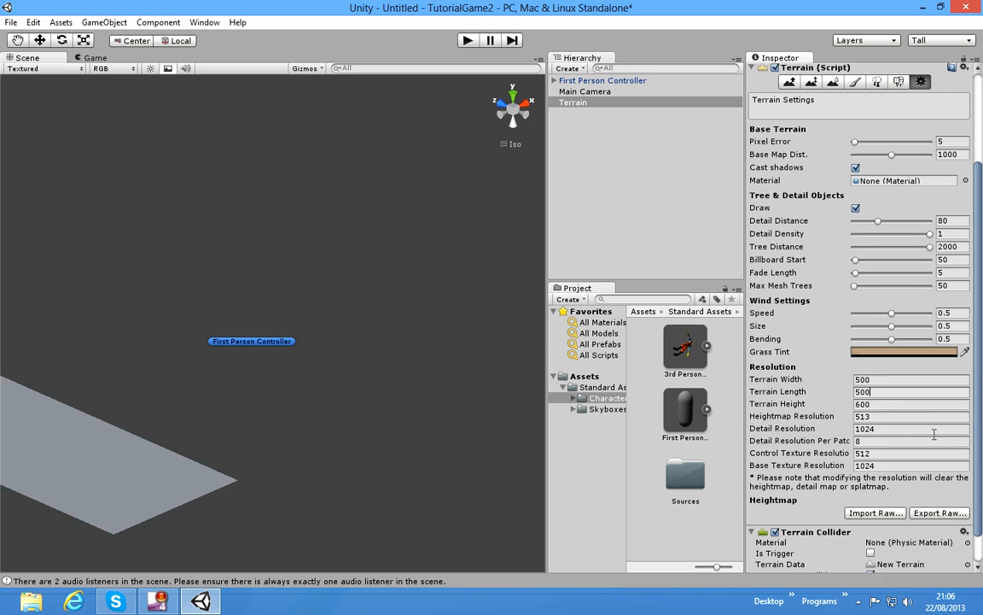
left_click(273, 253)
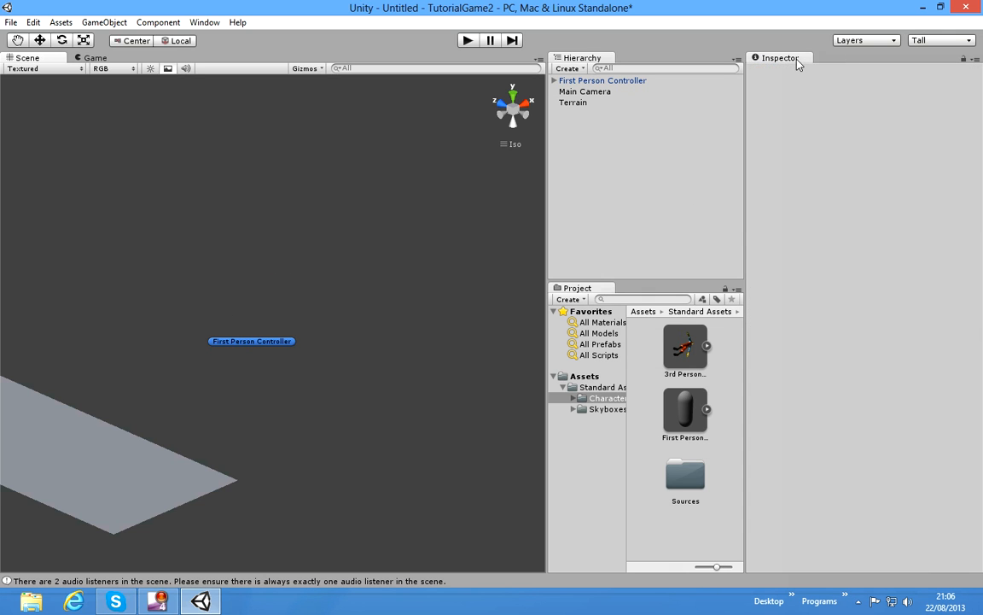
Step: Reselect the terrain and set its length to 500
left_click(193, 469)
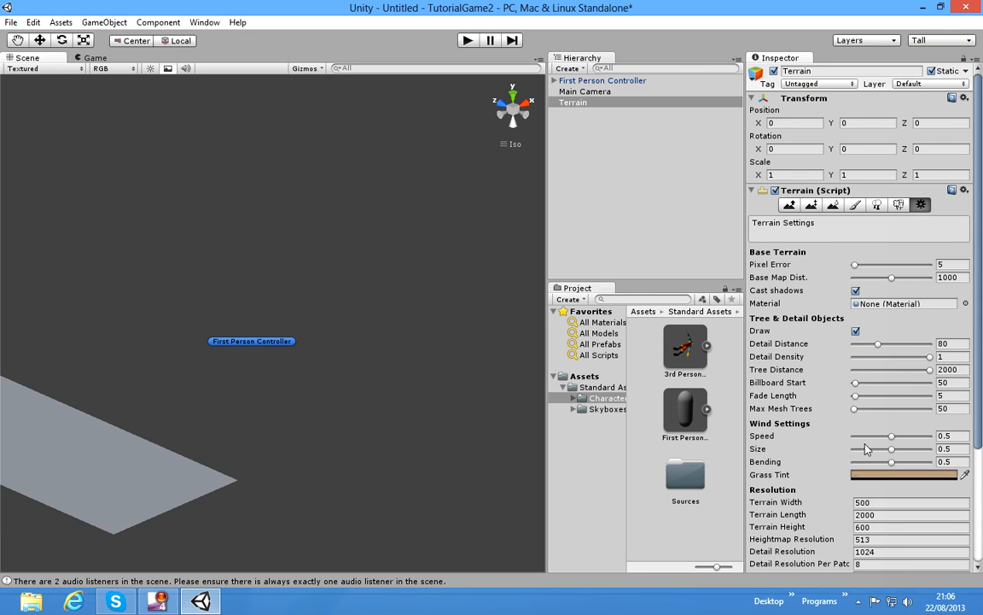
scroll(879, 492, "down", 2)
left_click(878, 473)
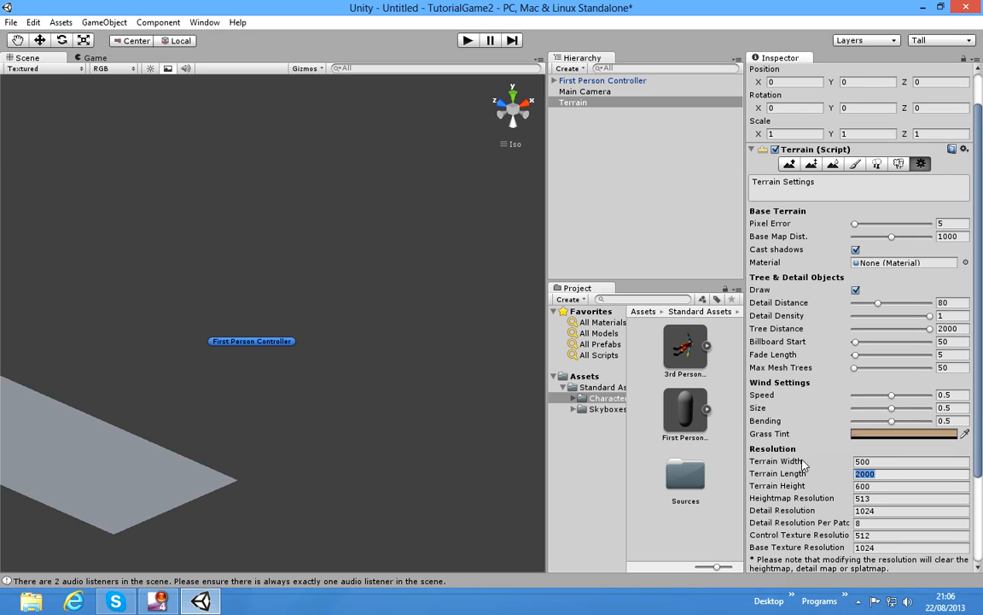
type("500")
left_click(862, 486)
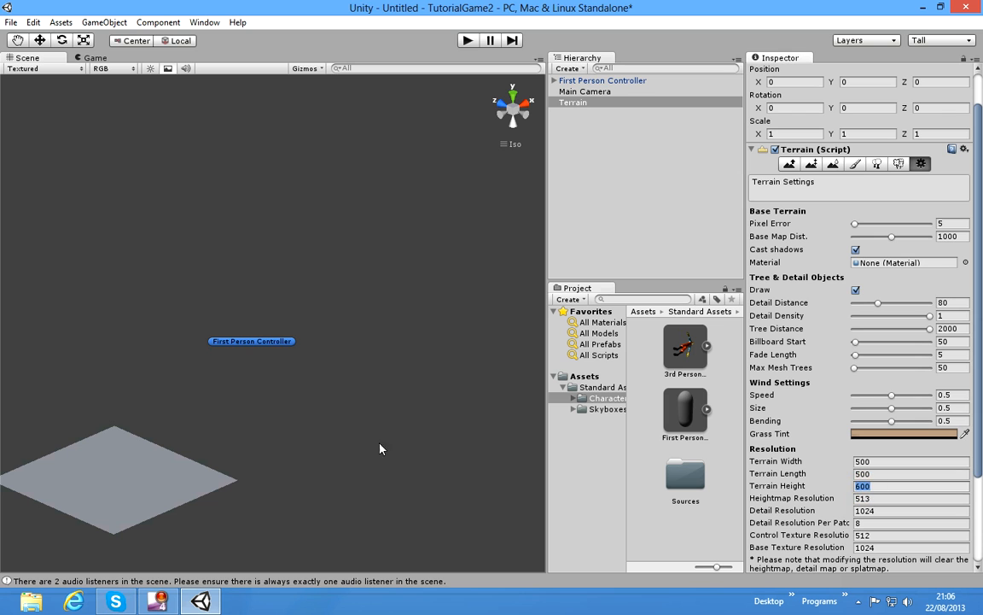
Step: Move the First Person Controller back over the resized terrain, to about X 312, Z 271
left_click(573, 92)
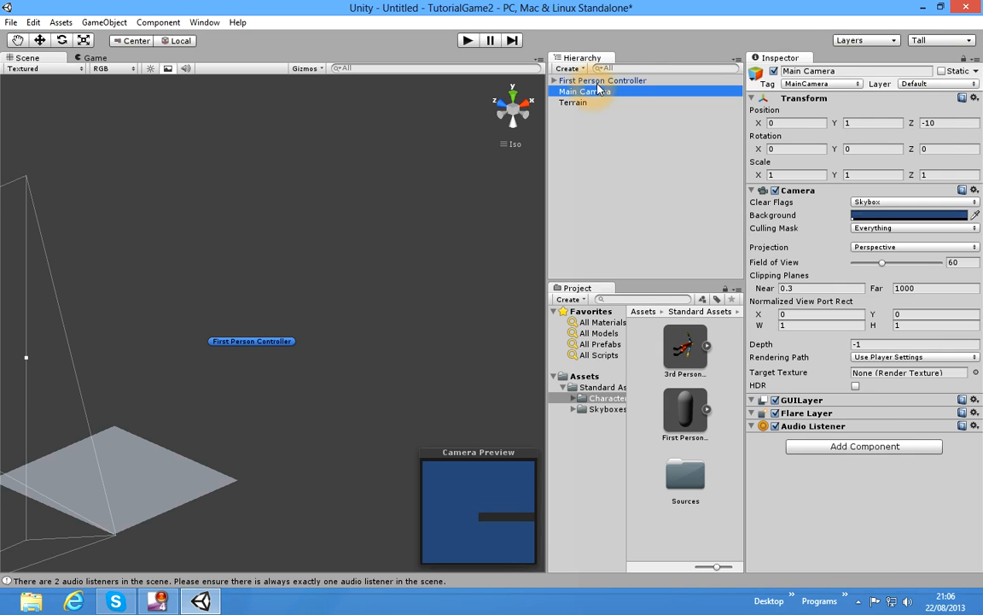
left_click(598, 81)
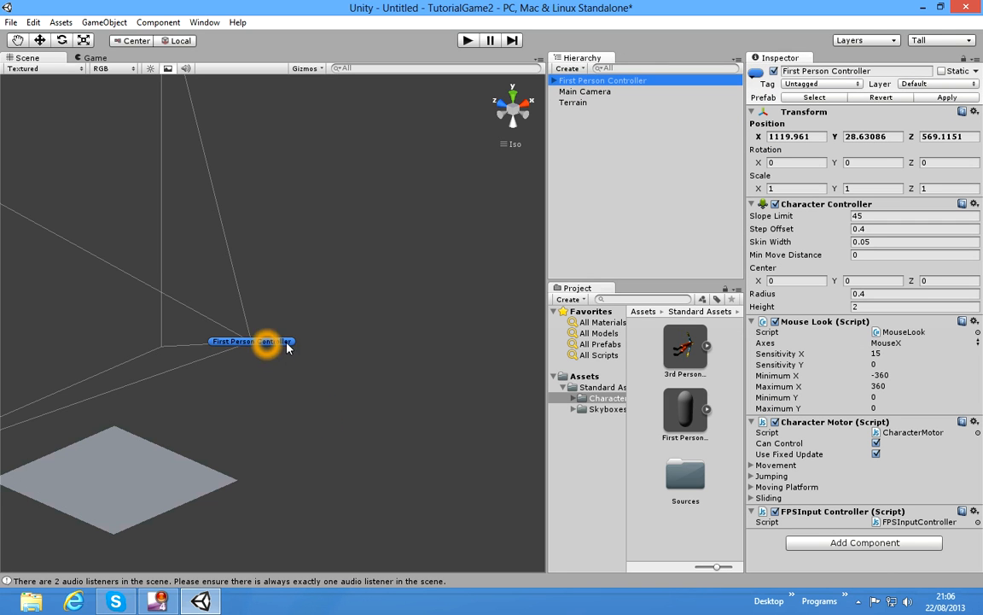
left_click_drag(255, 380, 334, 325)
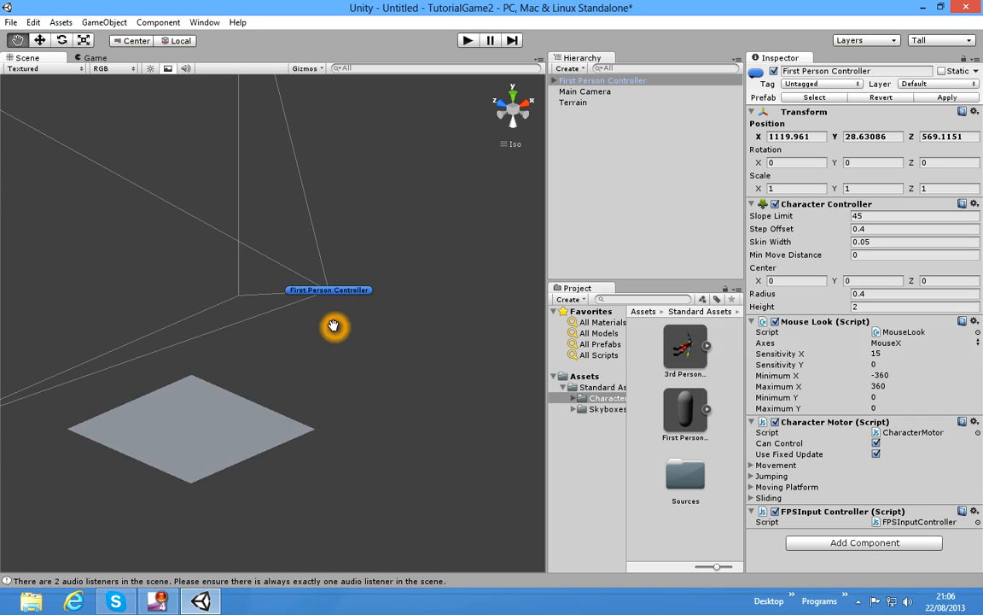
left_click(630, 136)
left_click(319, 288)
left_click(40, 41)
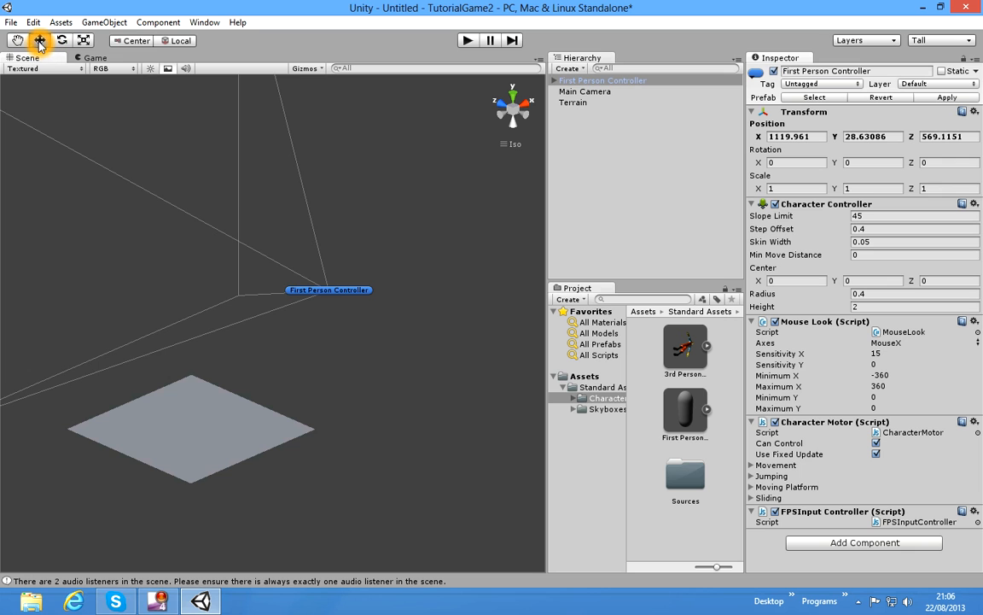
left_click_drag(365, 278, 167, 396)
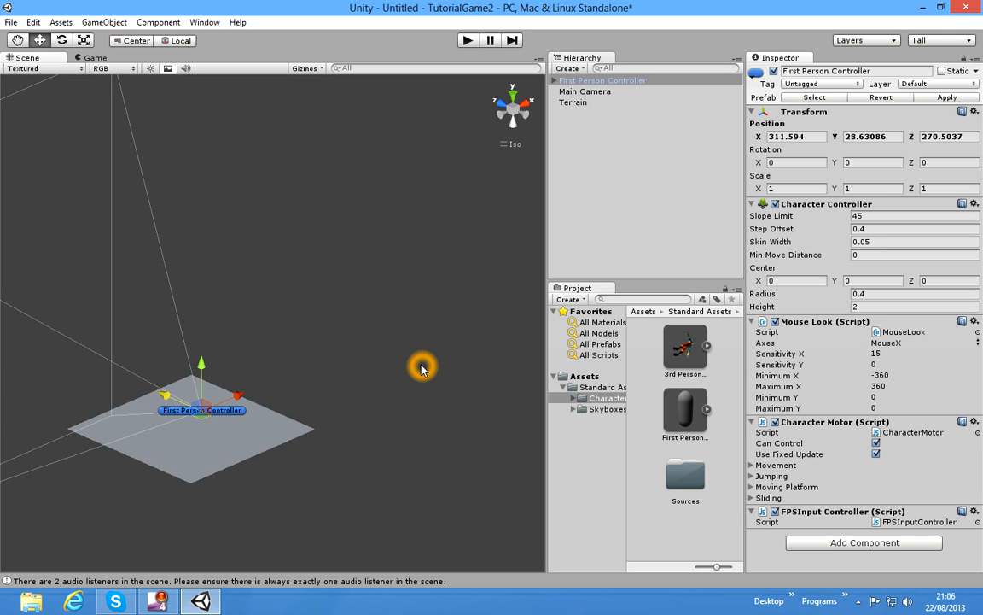
Step: Play-test walking and looking around on the terrain in the game view, stop the game and return to the scene view
left_click(468, 40)
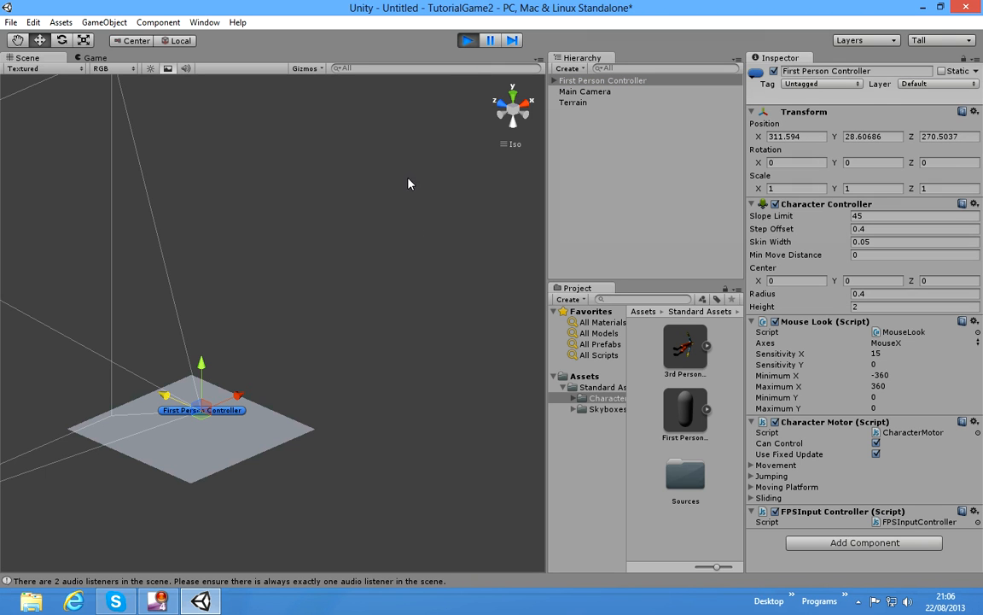
left_click(79, 57)
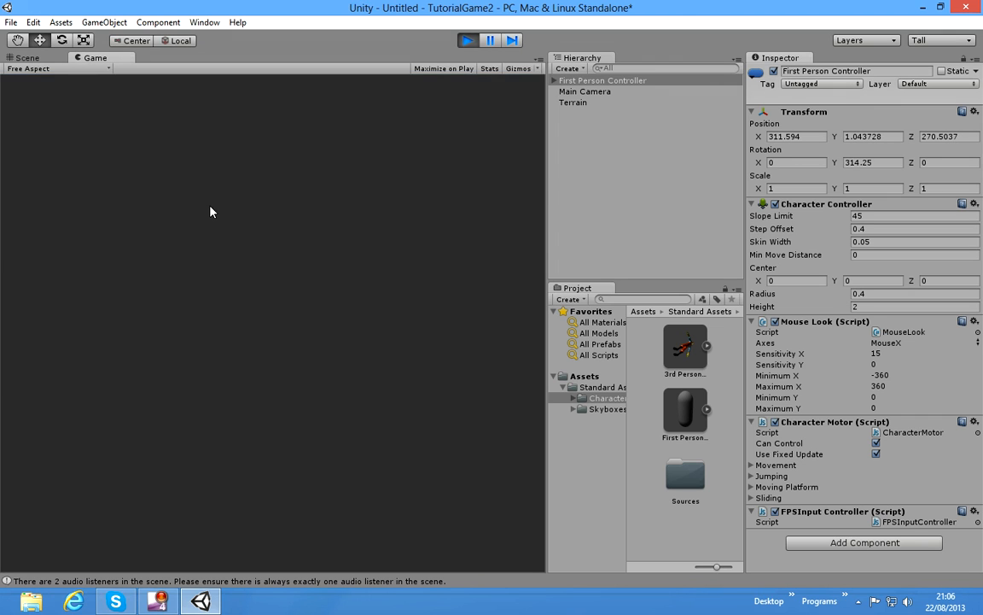
left_click(193, 137)
left_click(261, 174)
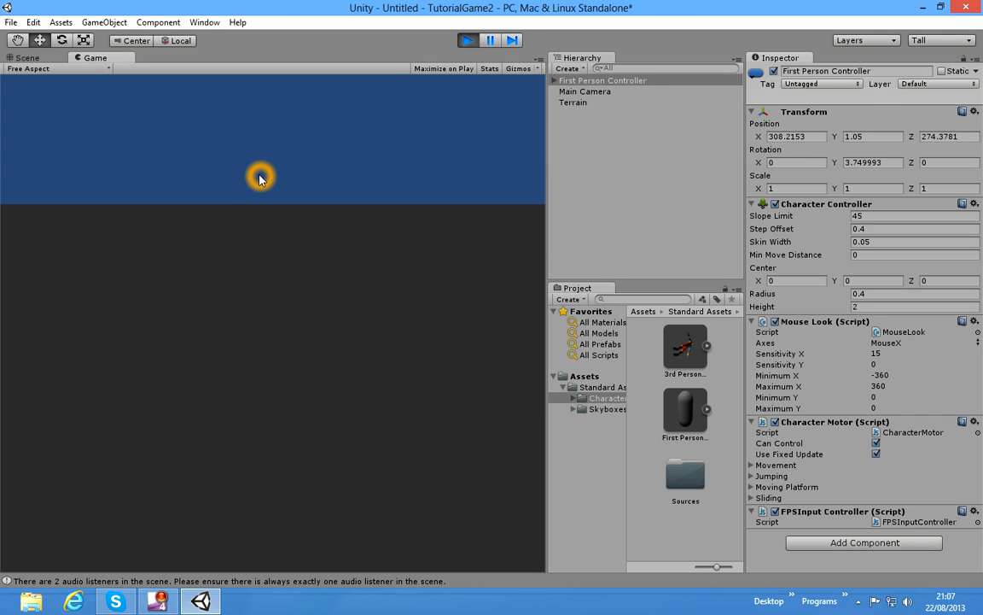
key("d")
key("w")
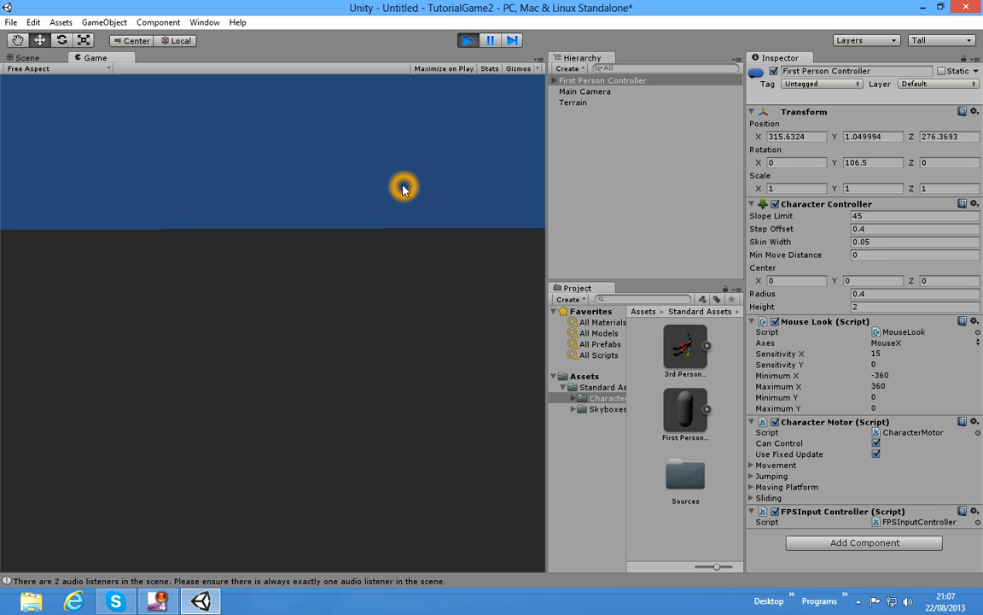
key("w")
key("d")
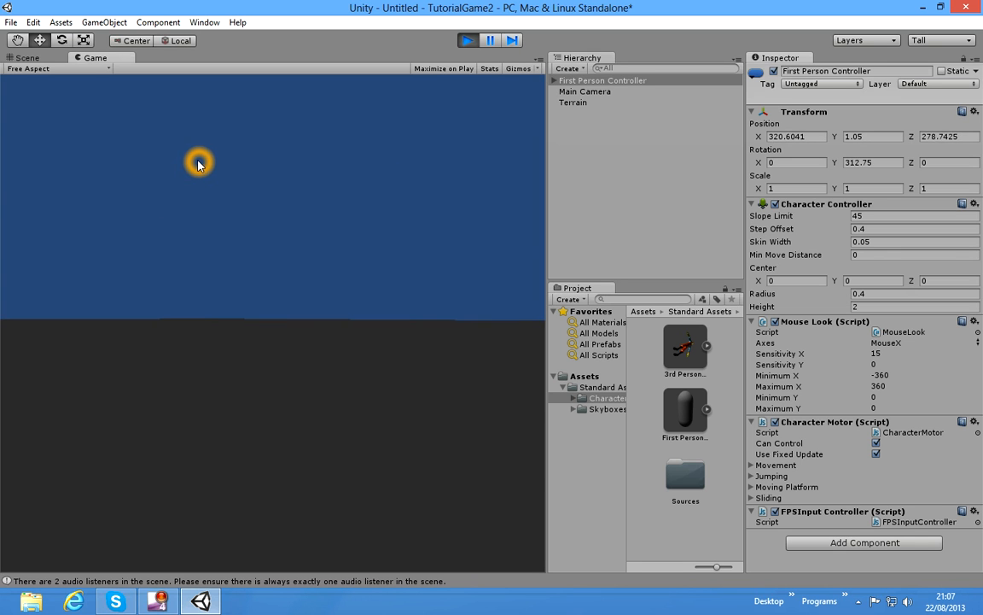
left_click(468, 42)
left_click(443, 69)
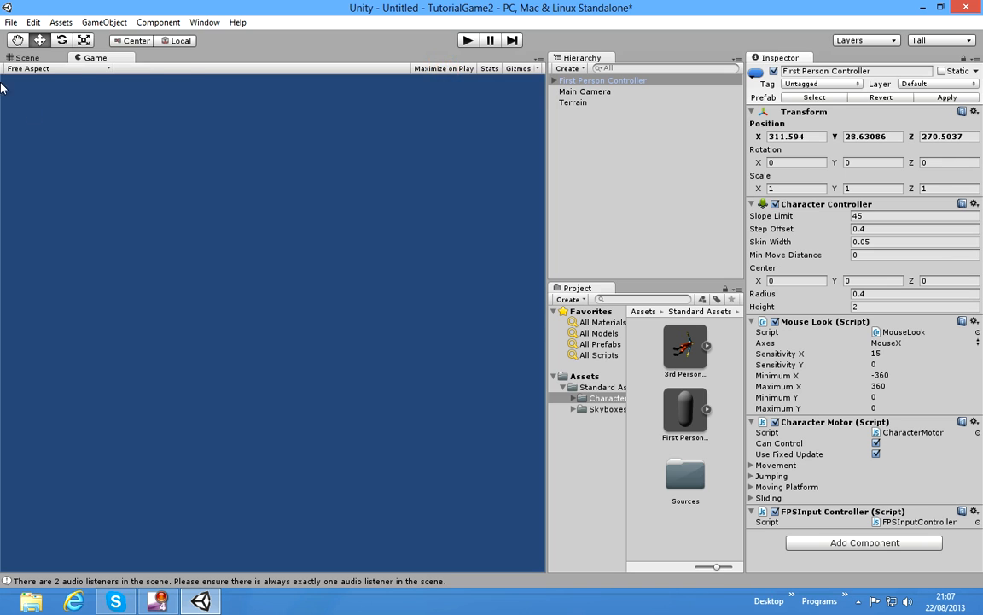
left_click(26, 57)
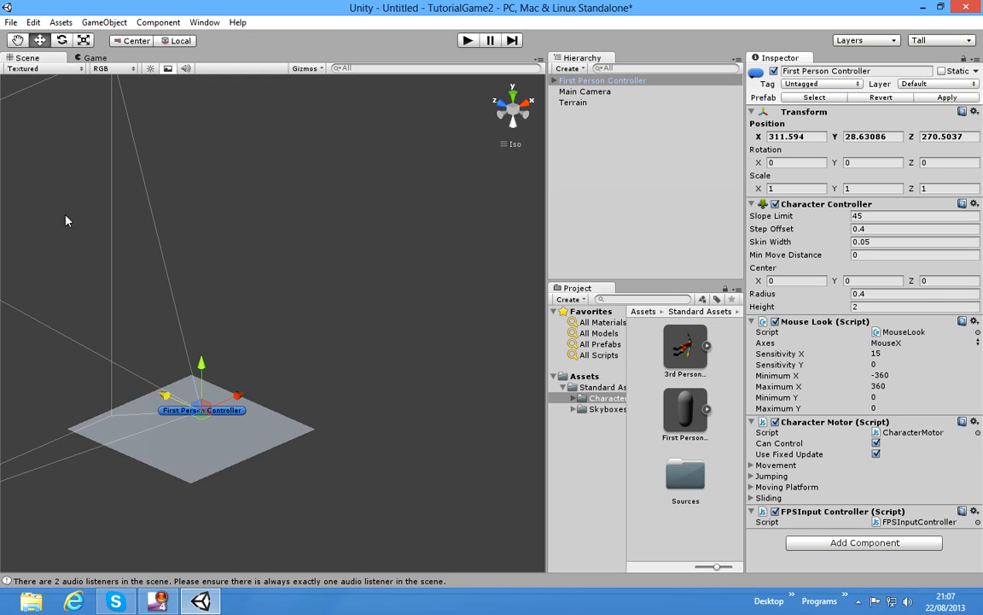
Step: Save the scene as "go" in the project's Assets folder
left_click(10, 22)
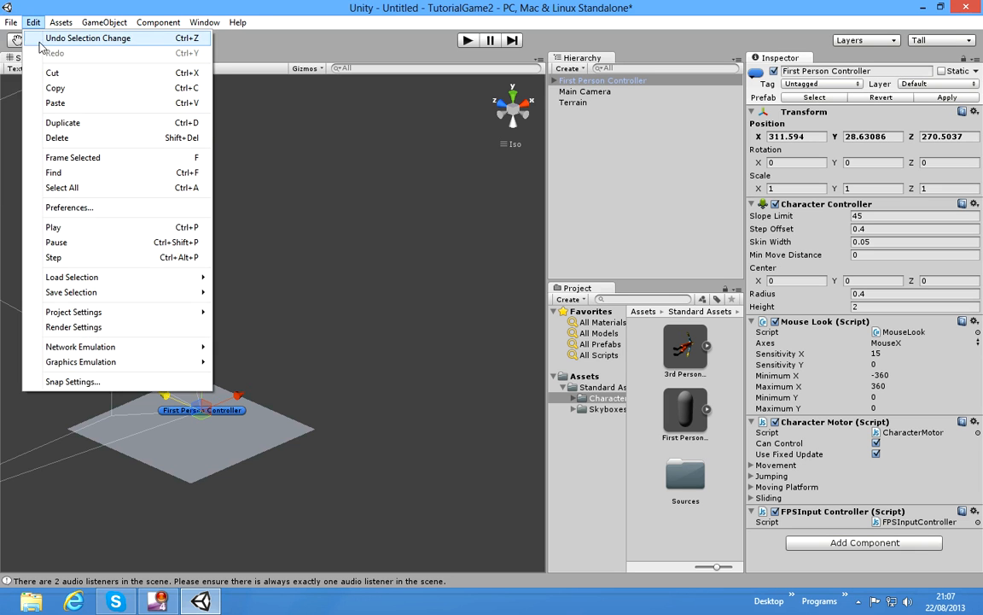
left_click(46, 74)
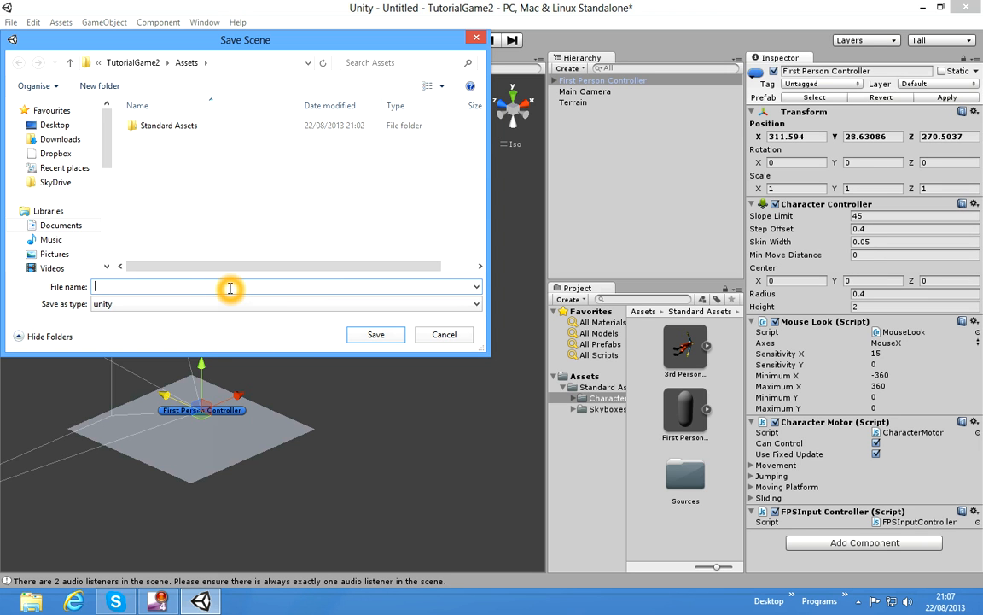
type("go")
left_click(367, 339)
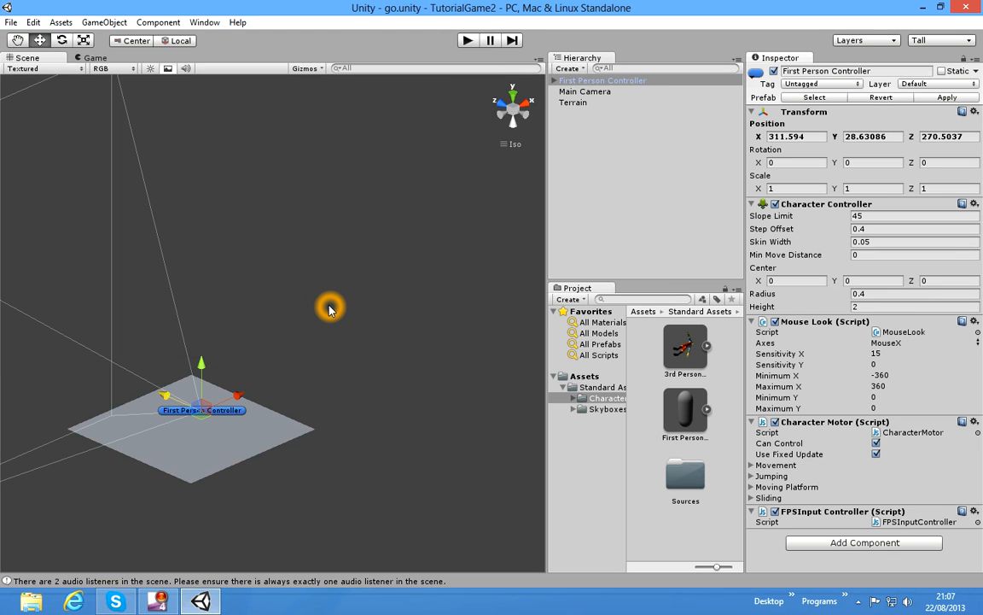